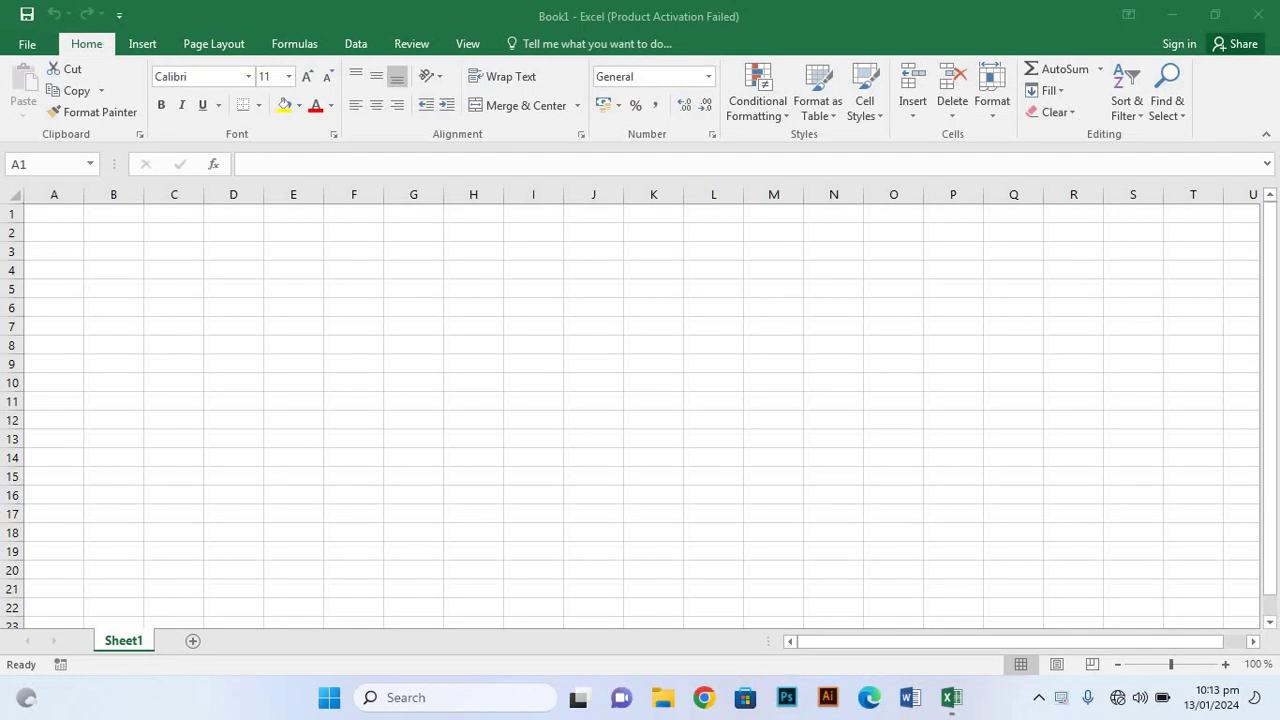
Step: Zoom the blank sheet in to 160% and select cell E1
left_click(1227, 665)
left_click(1227, 665)
left_click(1227, 665)
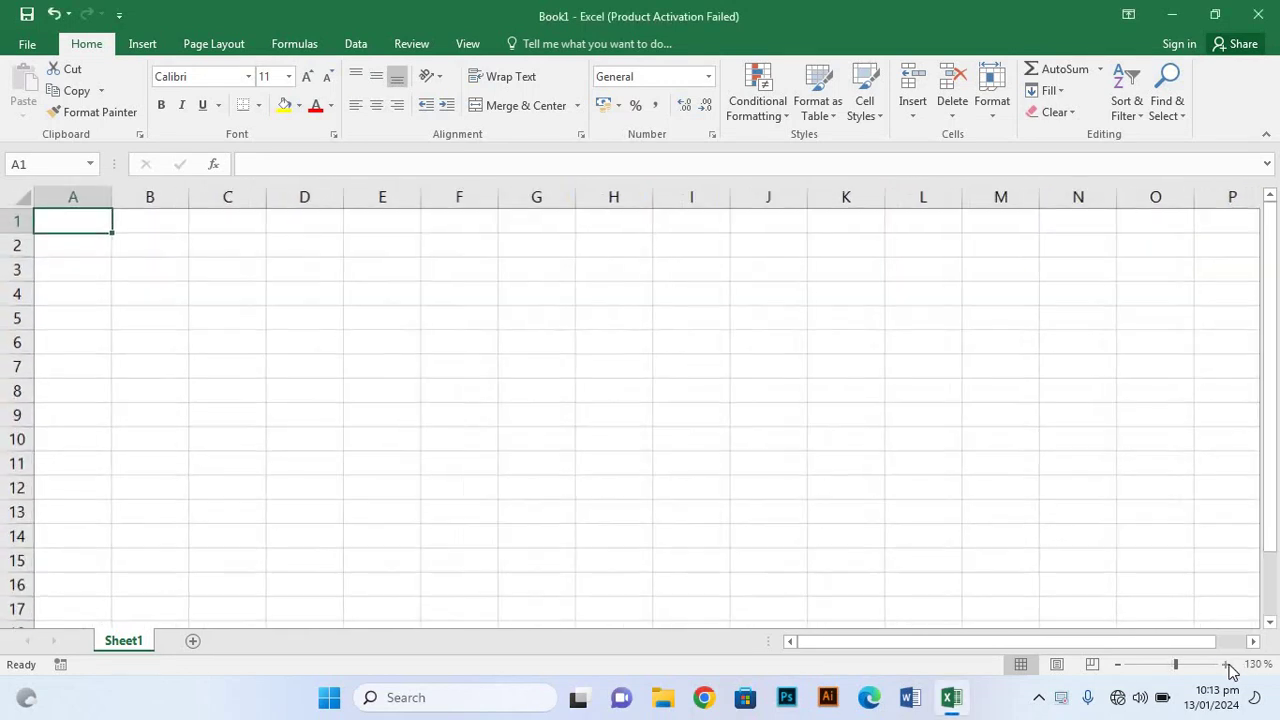
left_click(1227, 665)
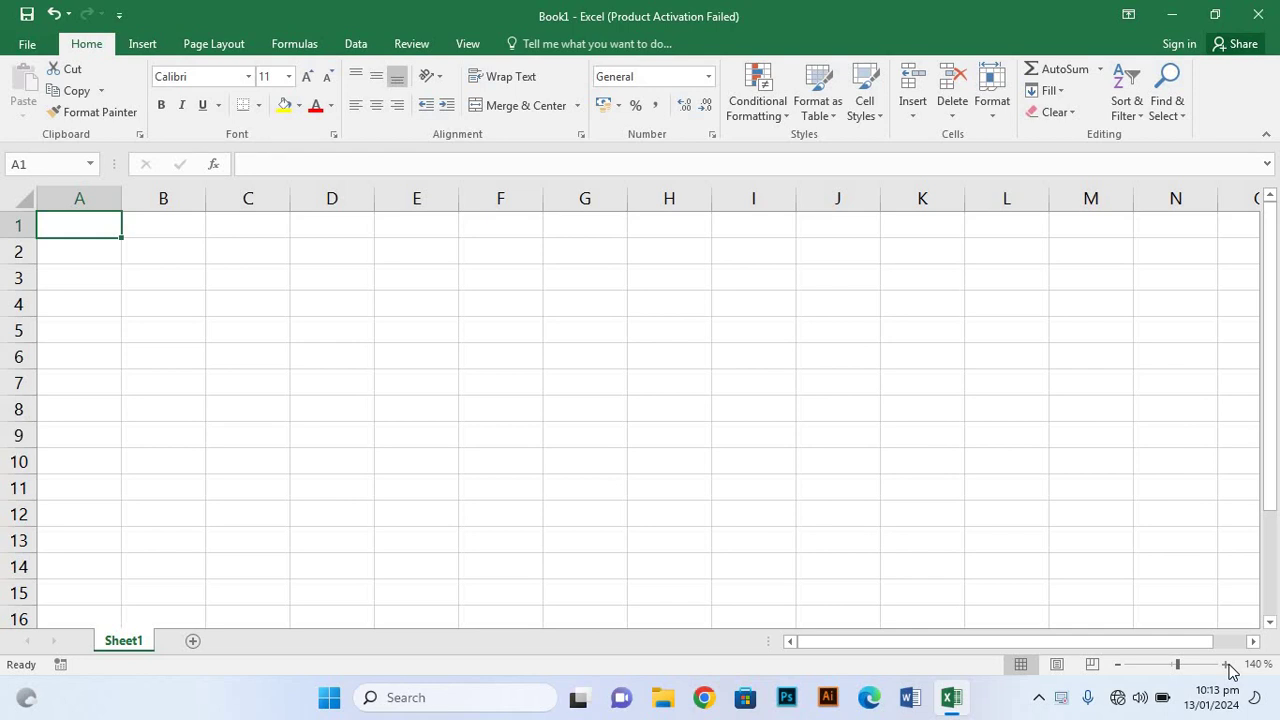
left_click(1226, 665)
left_click(1226, 665)
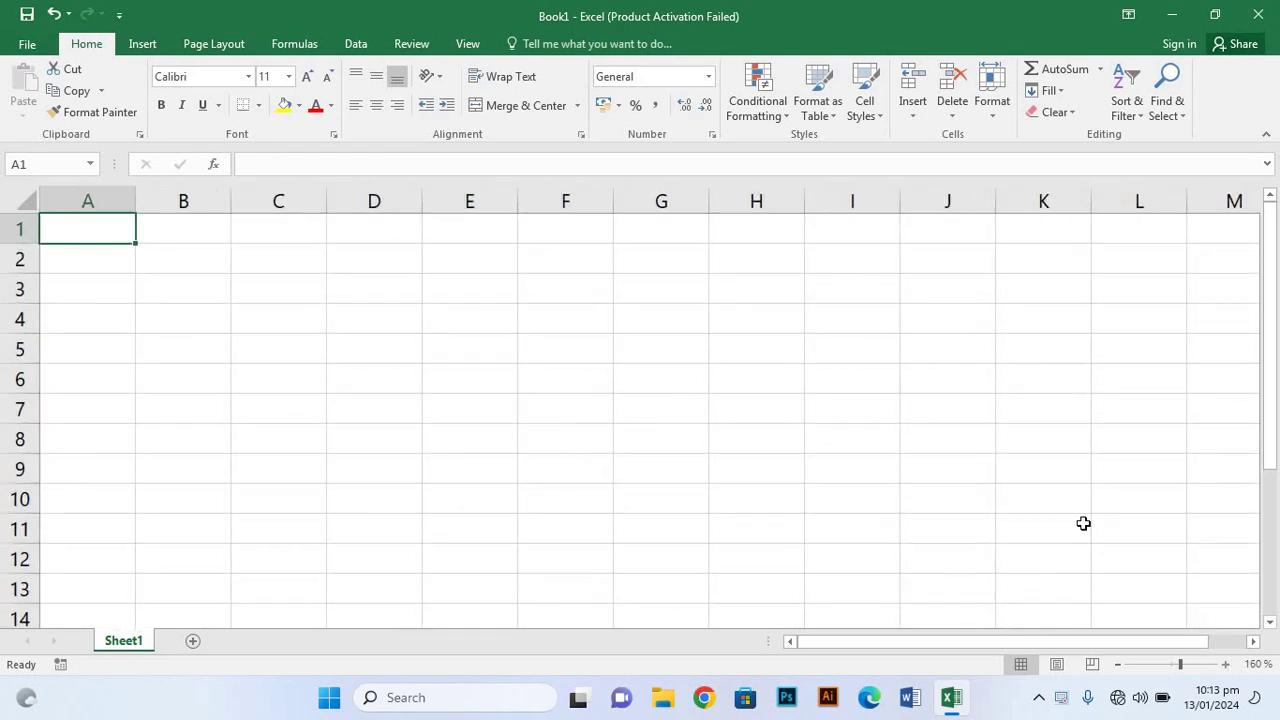
left_click(470, 232)
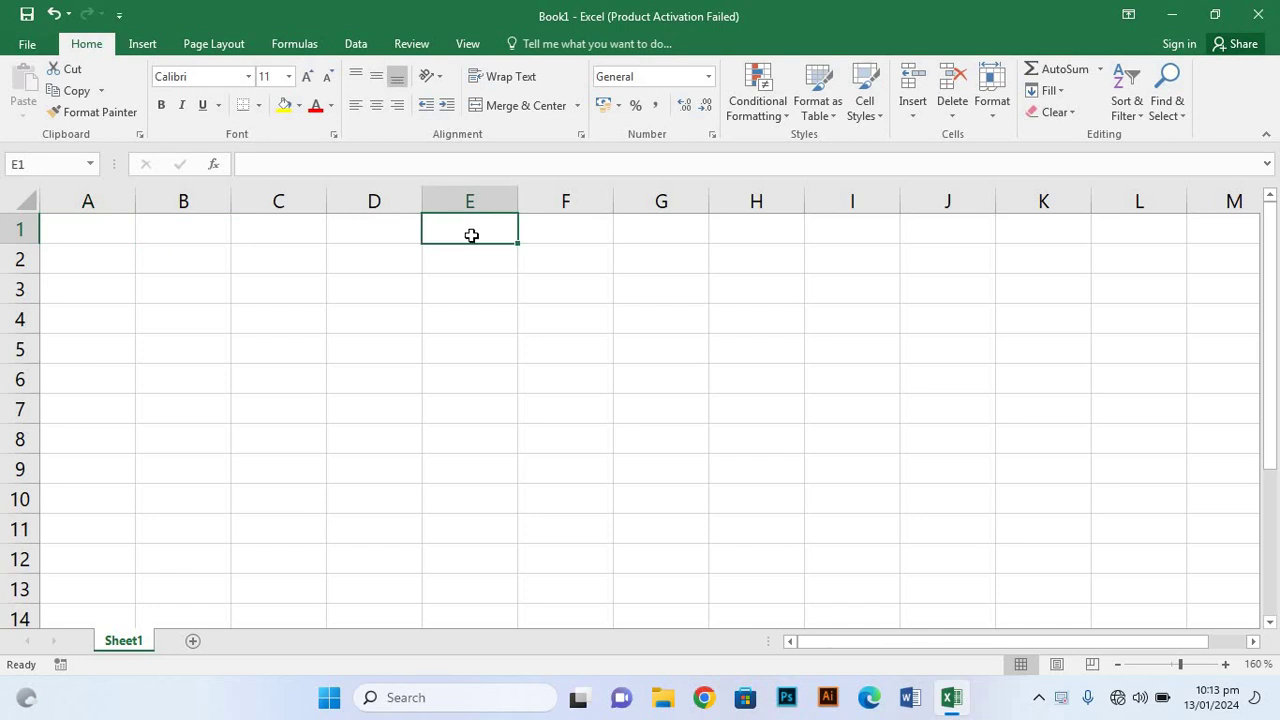
Step: Enter the header 'S. No.' in cell E1, correcting the mistyped letter
type("S")
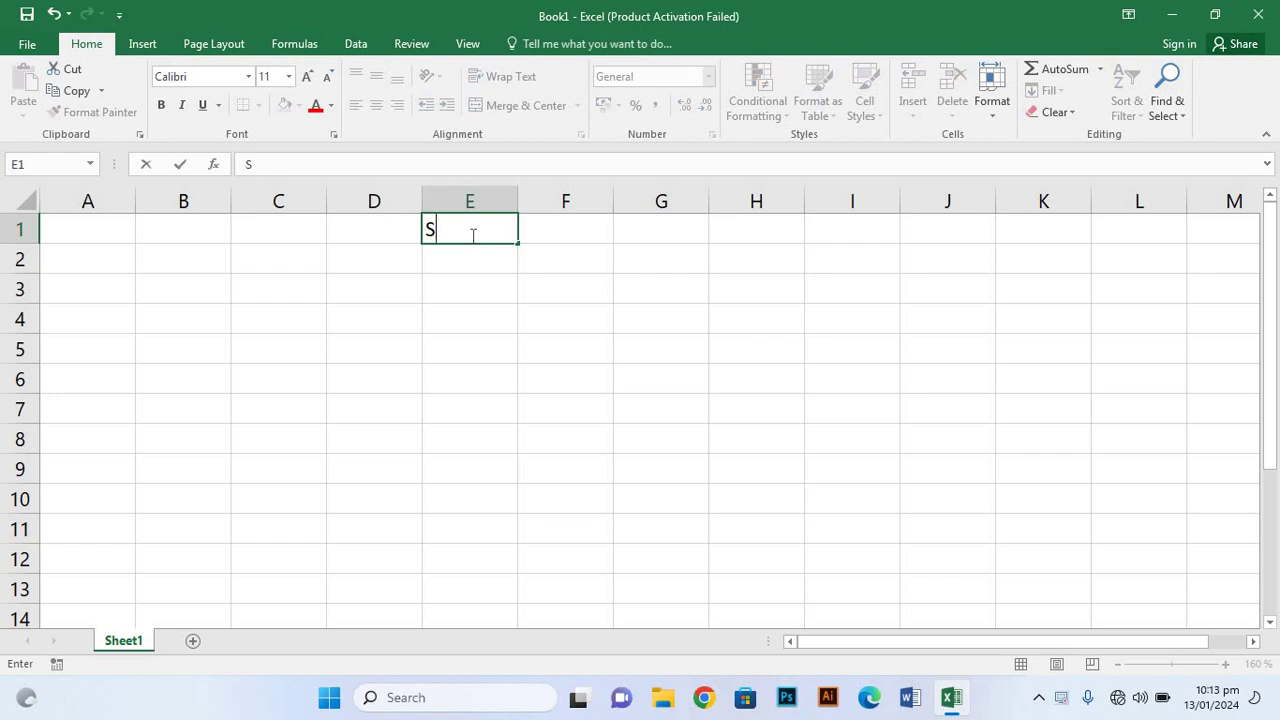
type(". ")
type("B")
key("BackSpace")
type("No")
type(".")
key("Return")
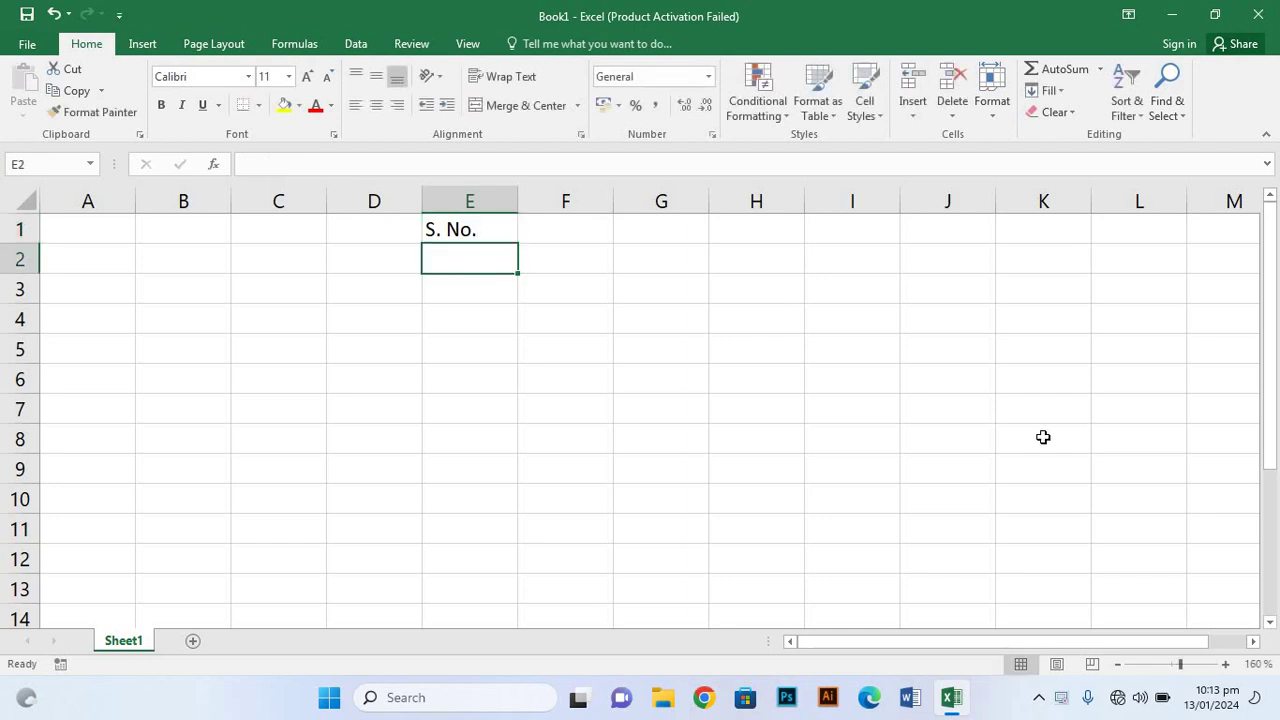
Step: Enter serial numbers 1 through 6 in E2:E7
type("1")
key("Return")
type("2")
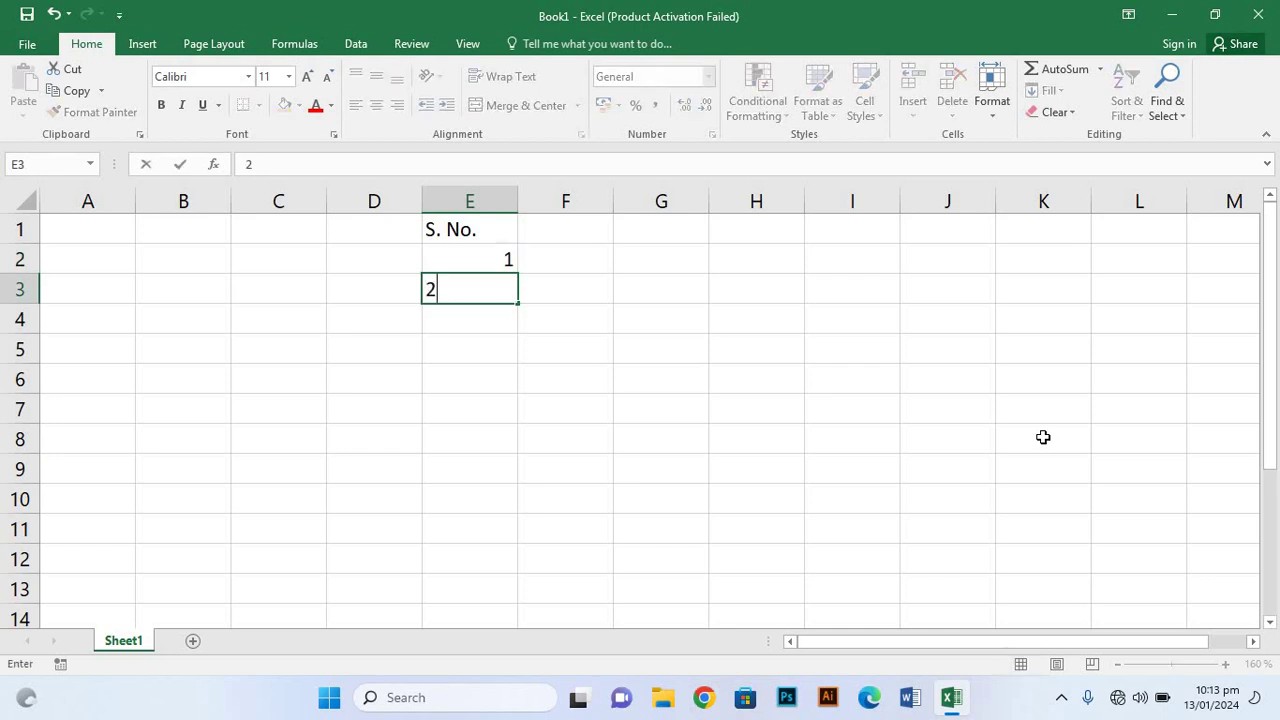
key("Return")
type("3")
key("Return")
type("4")
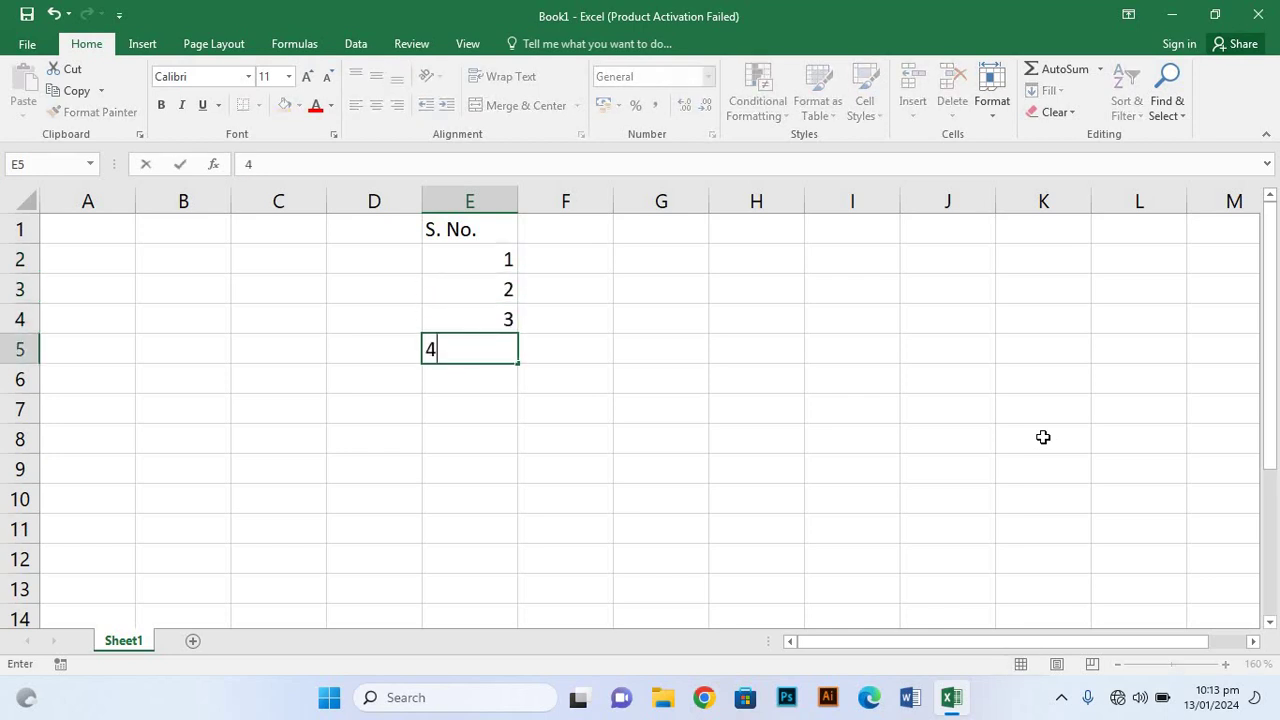
key("Return")
type("5")
key("Return")
type("6")
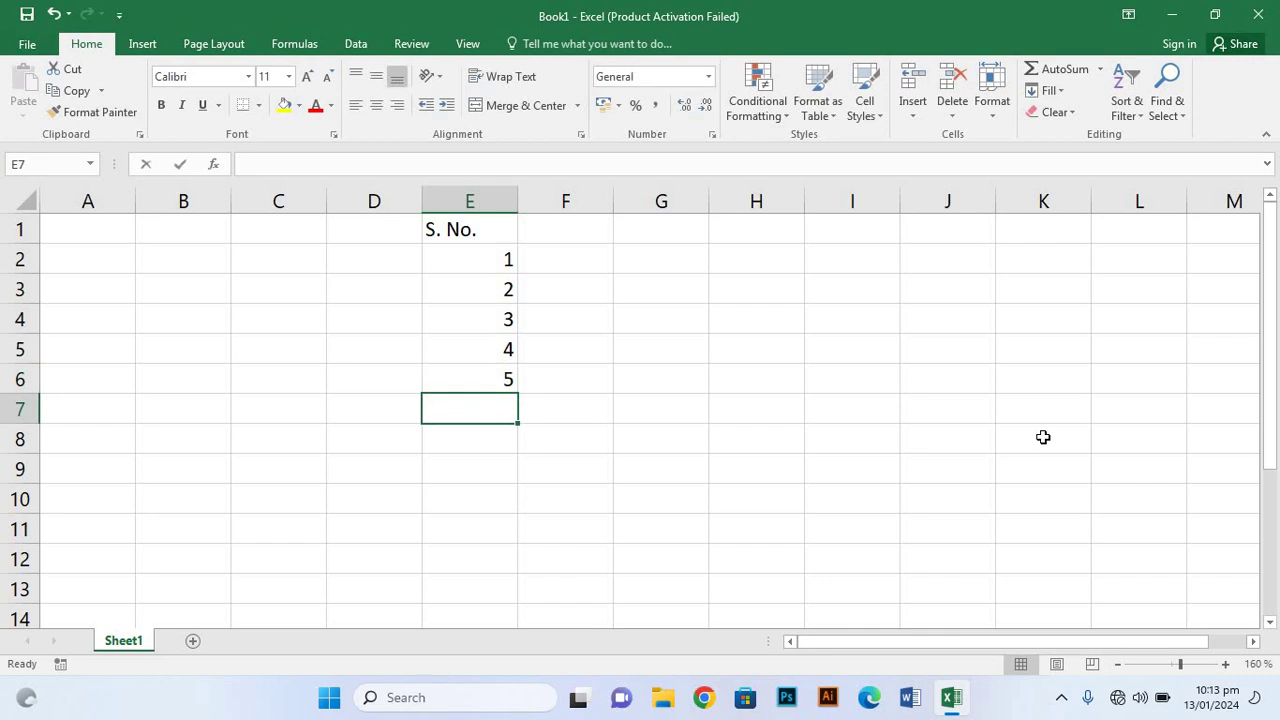
key("Return")
Step: Enter serial numbers 7 through 12 in E8:E13, fixing a stray digit
type("7")
key("Return")
type("8")
key("Return")
type("9")
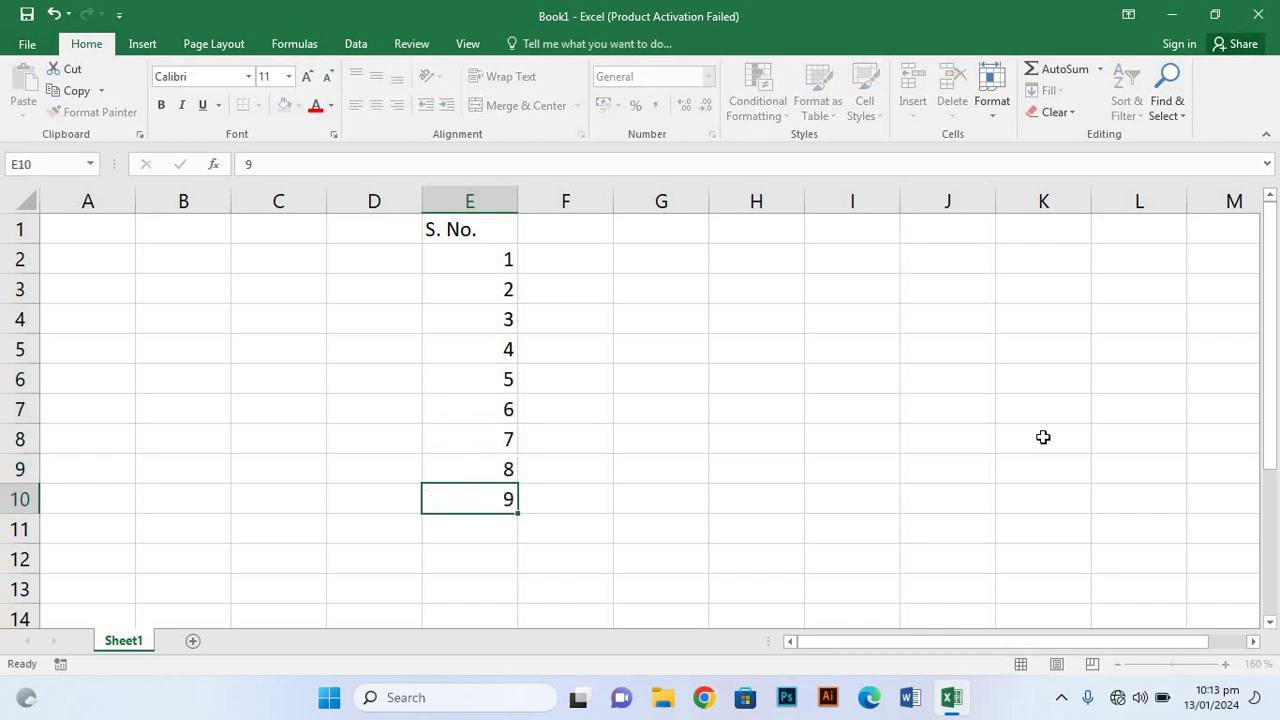
key("Return")
type("10")
key("Return")
type("11")
key("Return")
type("1")
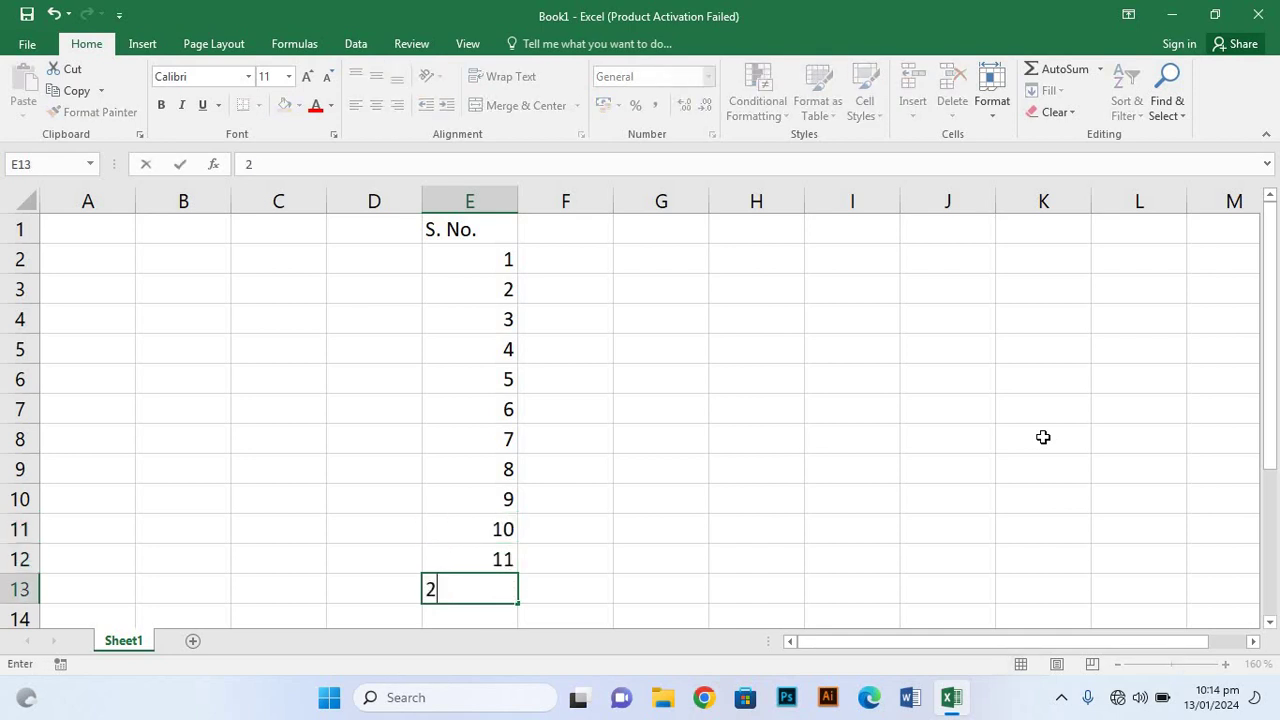
key("BackSpace")
type("12")
key("Return")
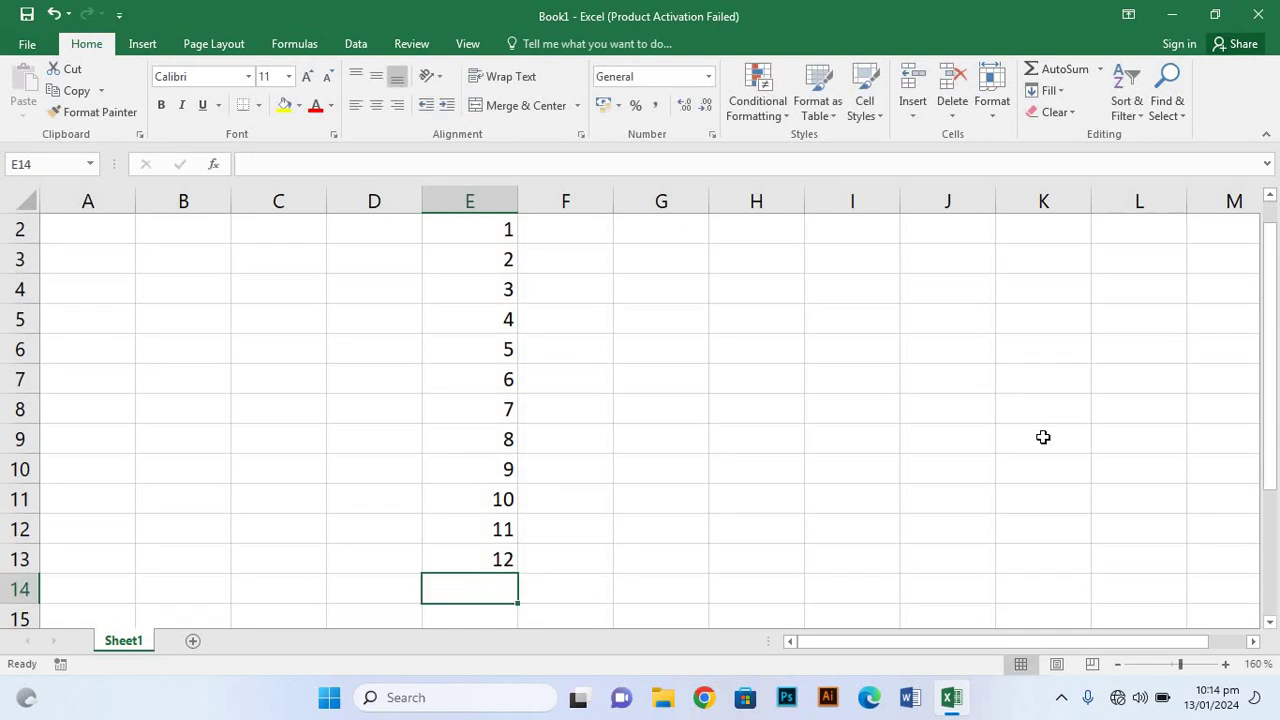
Step: Zoom out to 120% and enter 13 through 17 in E14:E18
left_click(946, 404)
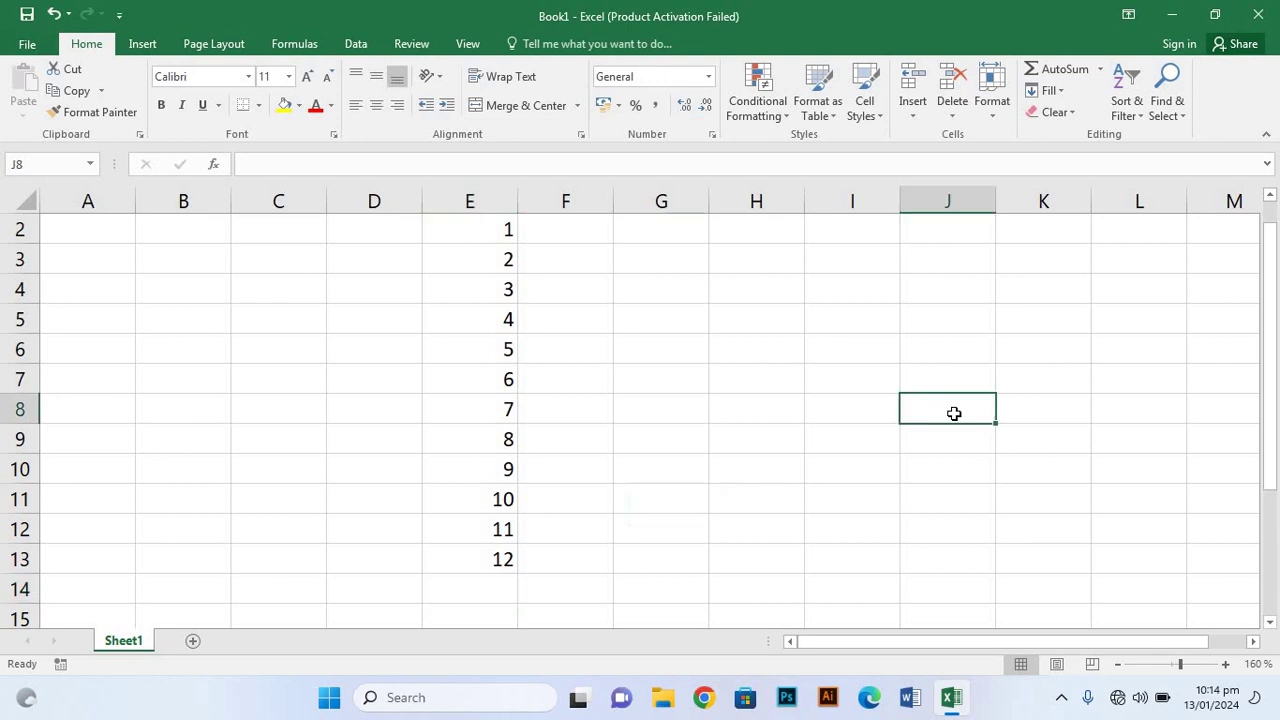
left_click(1119, 665)
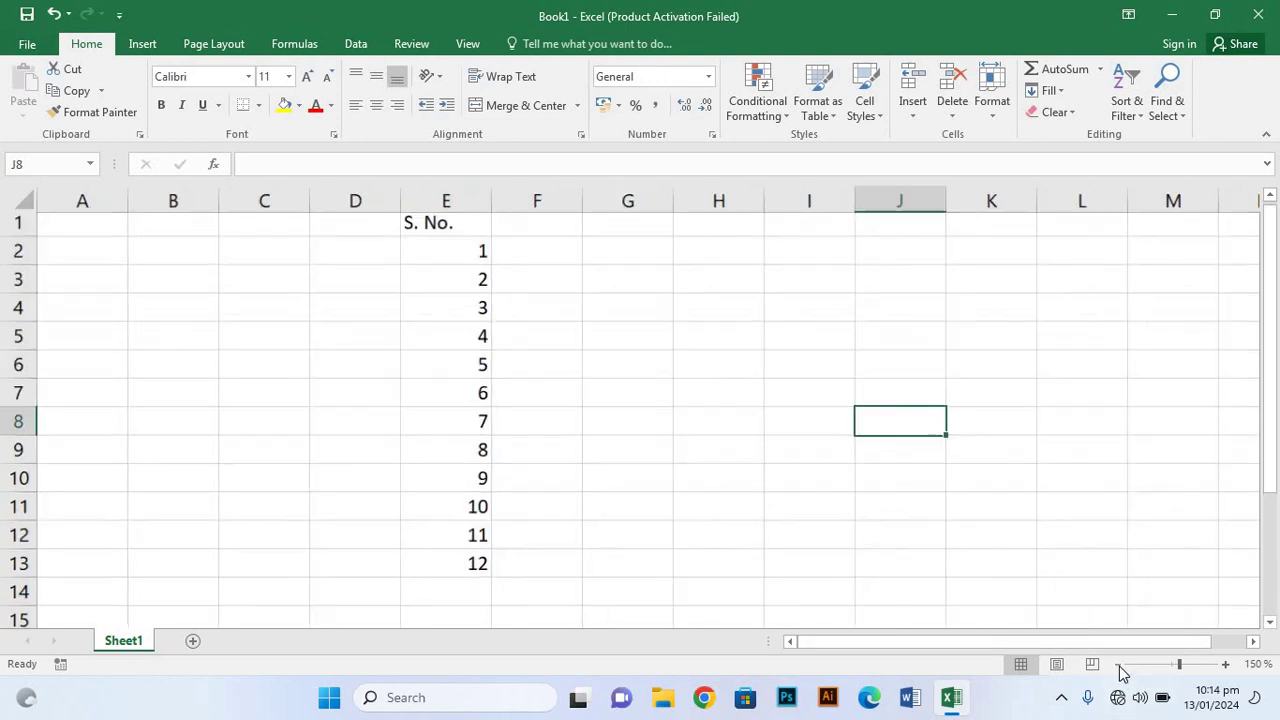
left_click(1119, 665)
left_click(1119, 665)
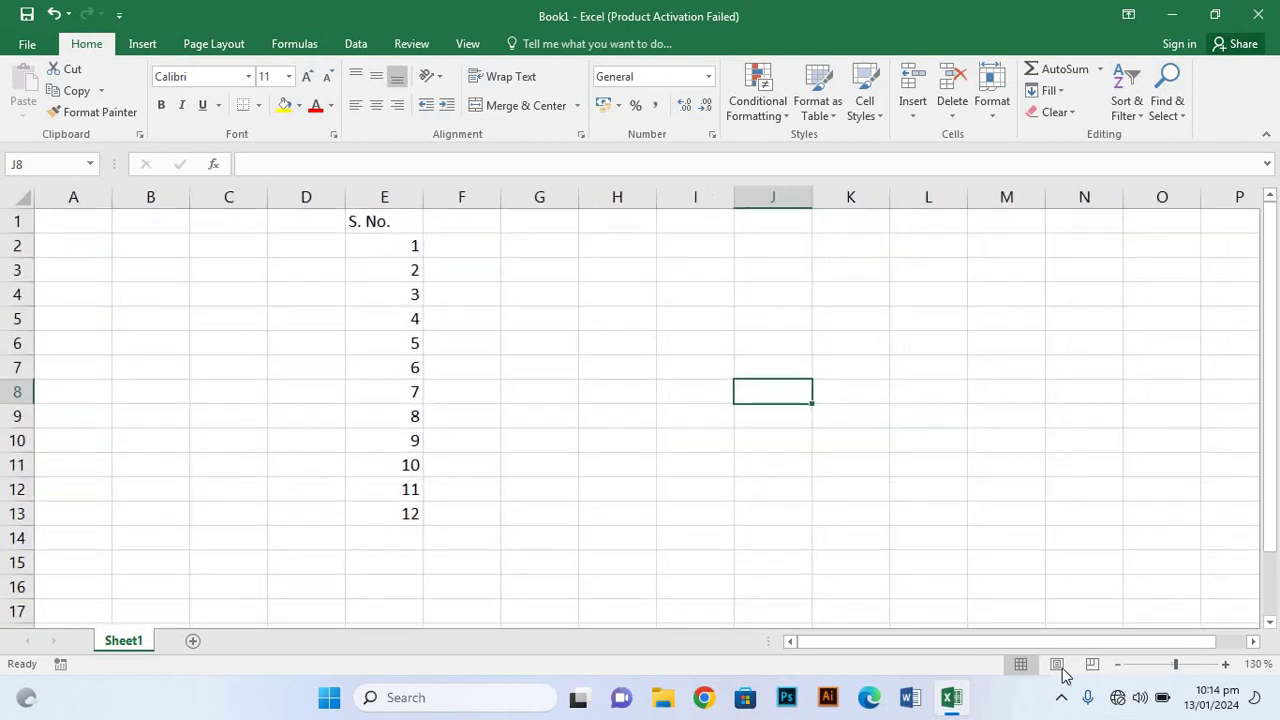
left_click(1119, 665)
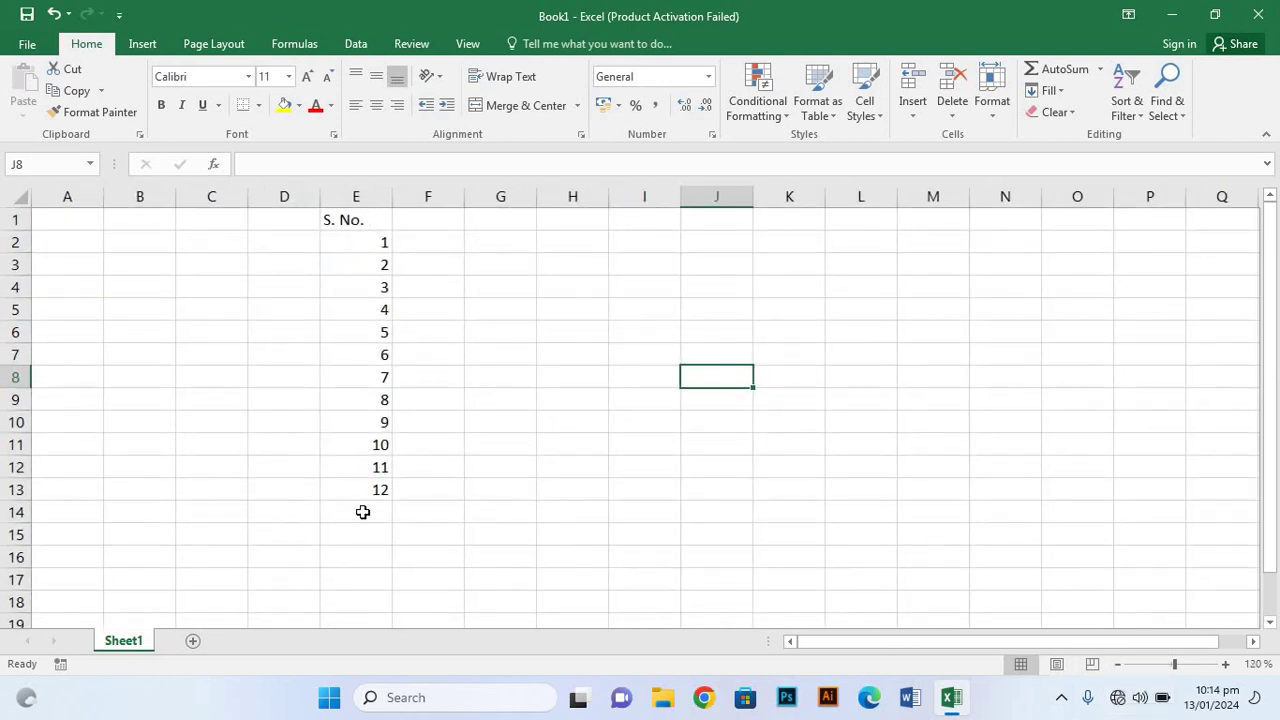
left_click(362, 512)
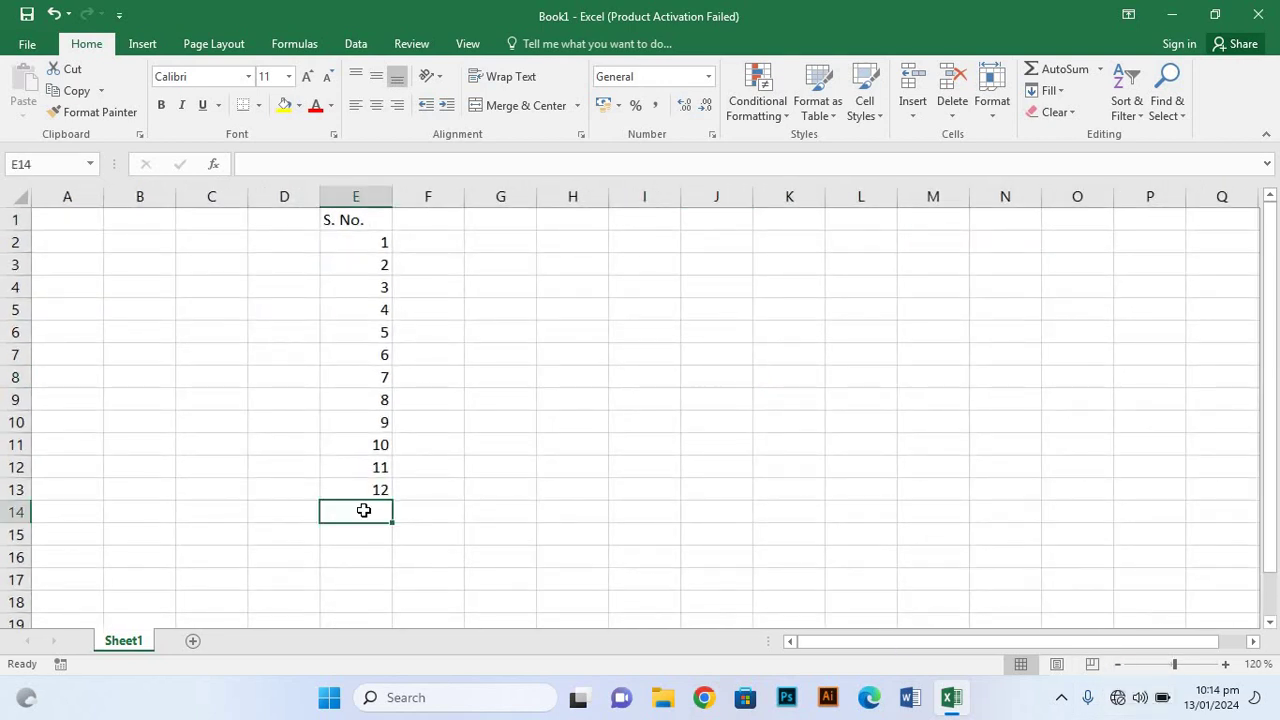
type("13")
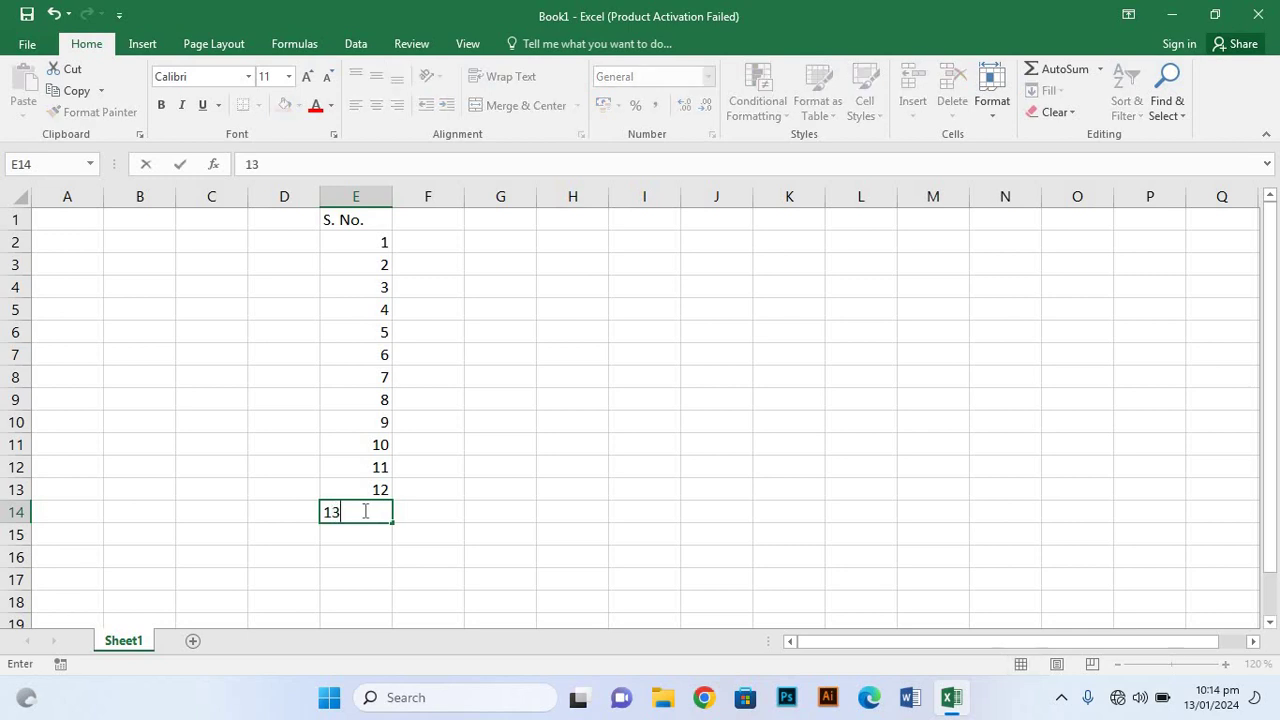
key("Return")
type("14")
key("Return")
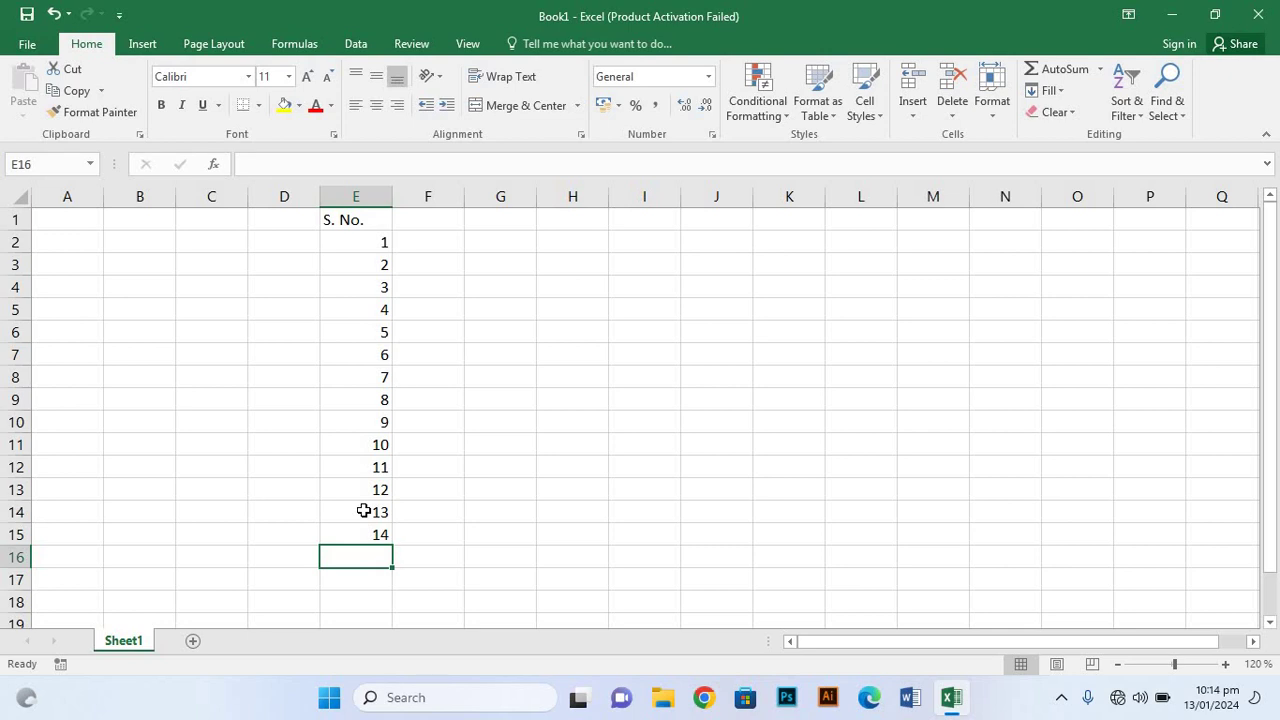
type("15")
key("Return")
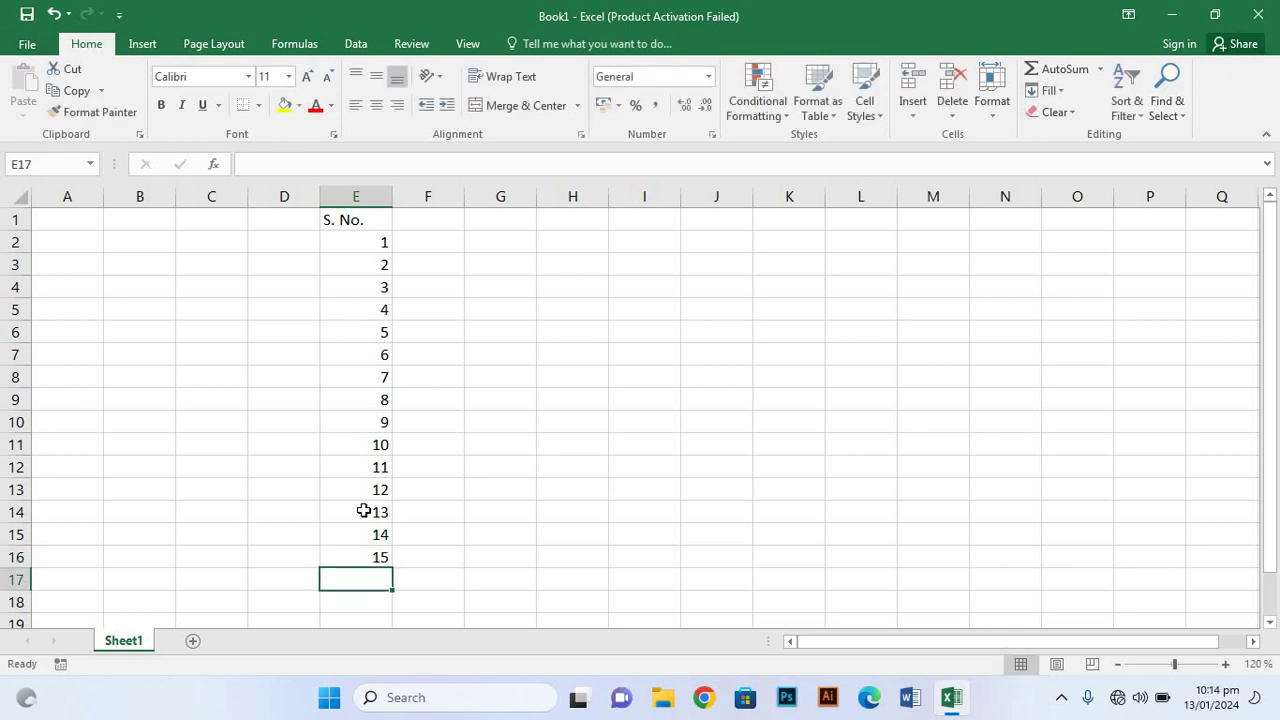
type("16")
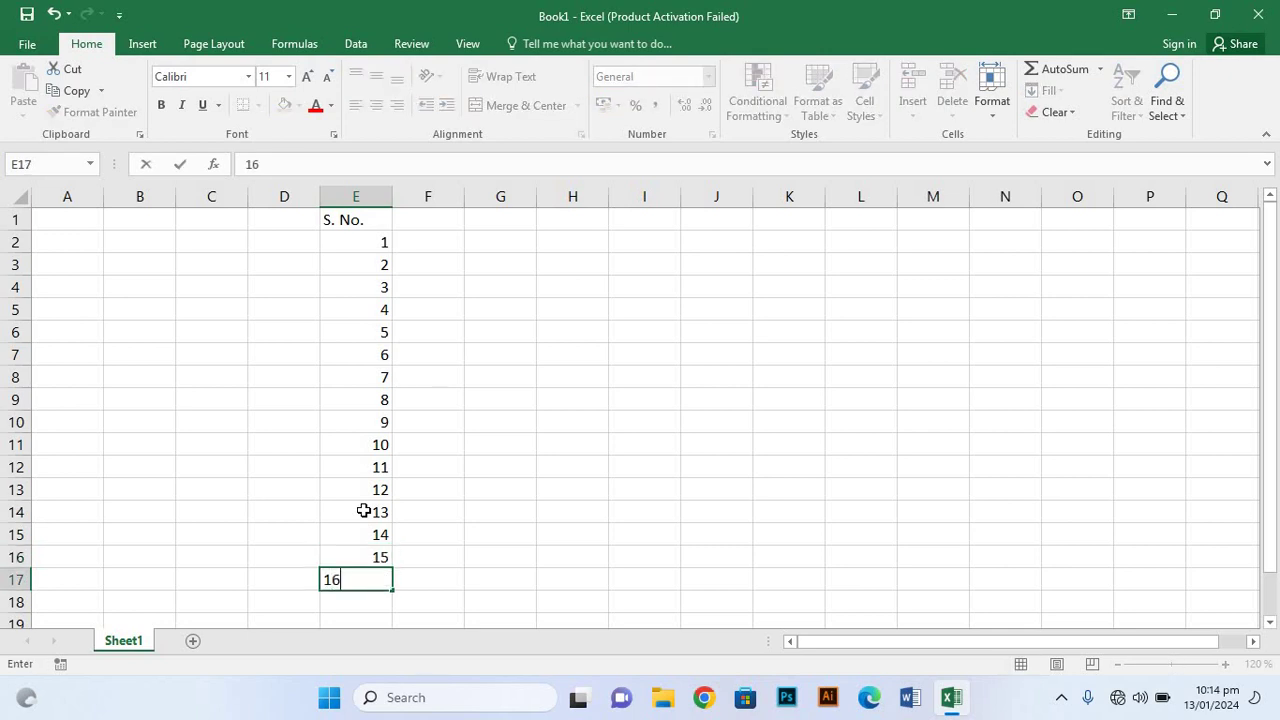
key("Return")
type("17")
key("Return")
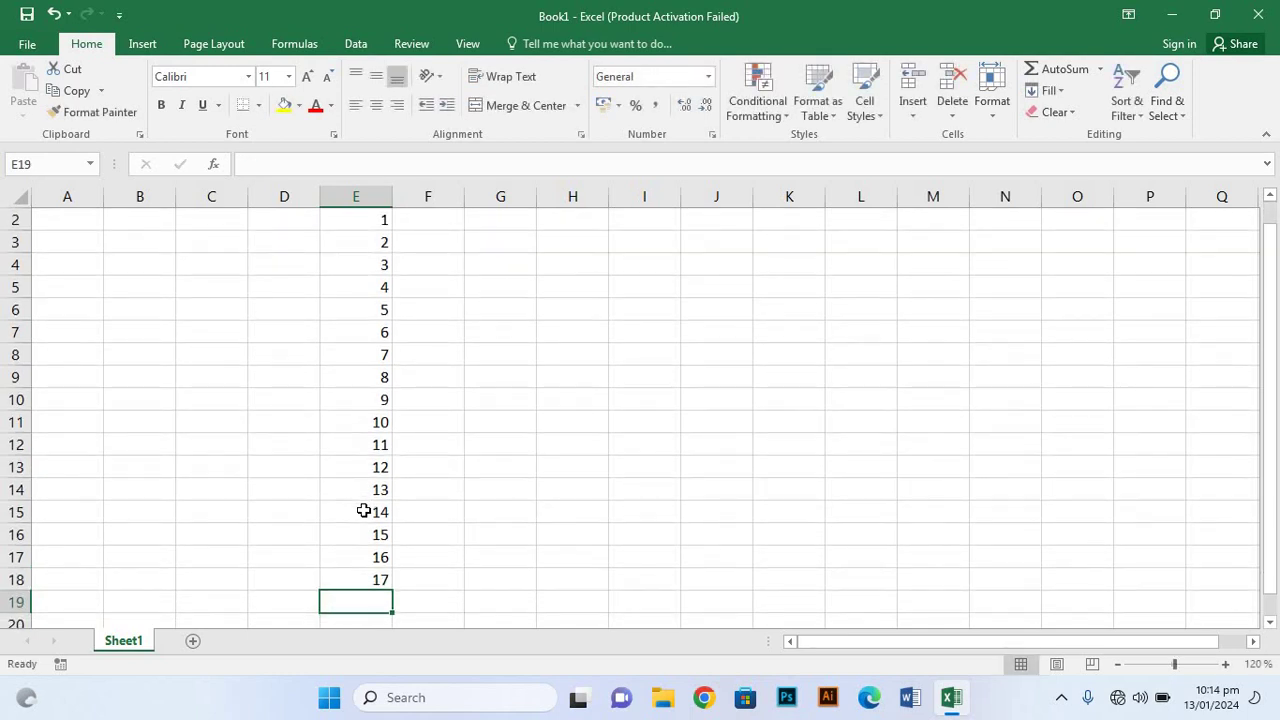
Step: Zoom out to 100% and enter 18 and 19 in E19:E20
left_click(537, 390)
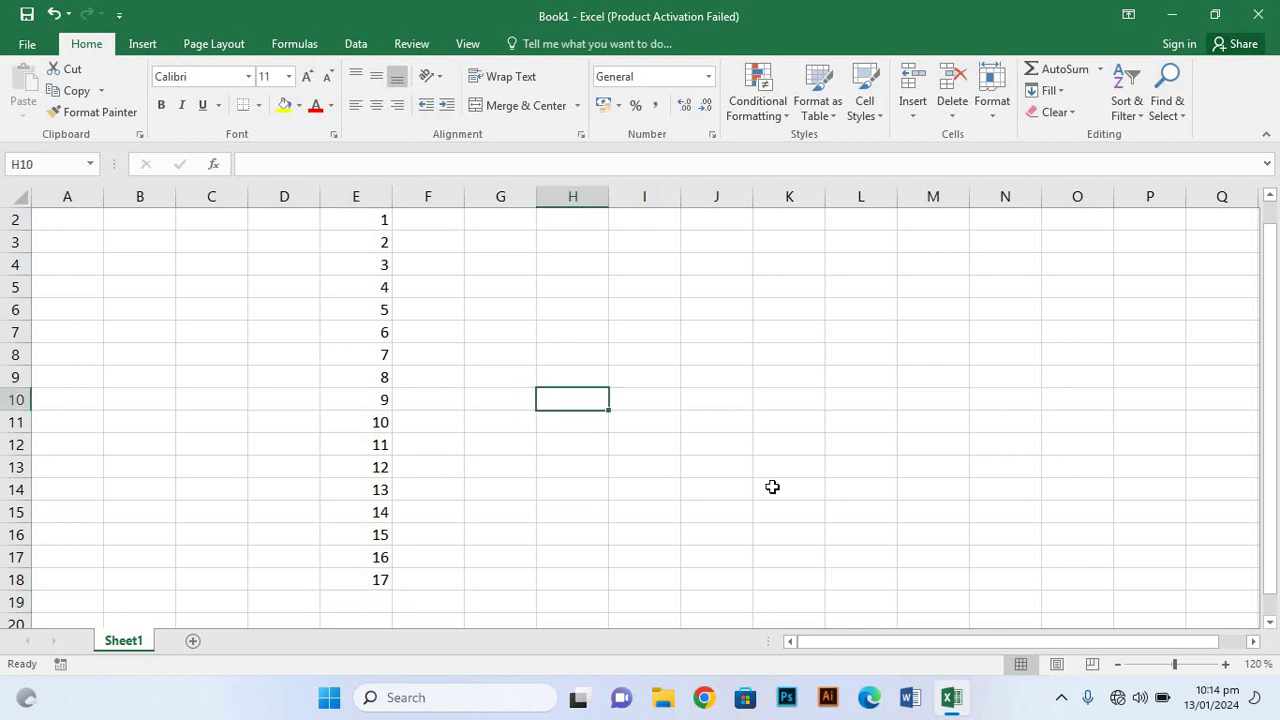
left_click(1119, 666)
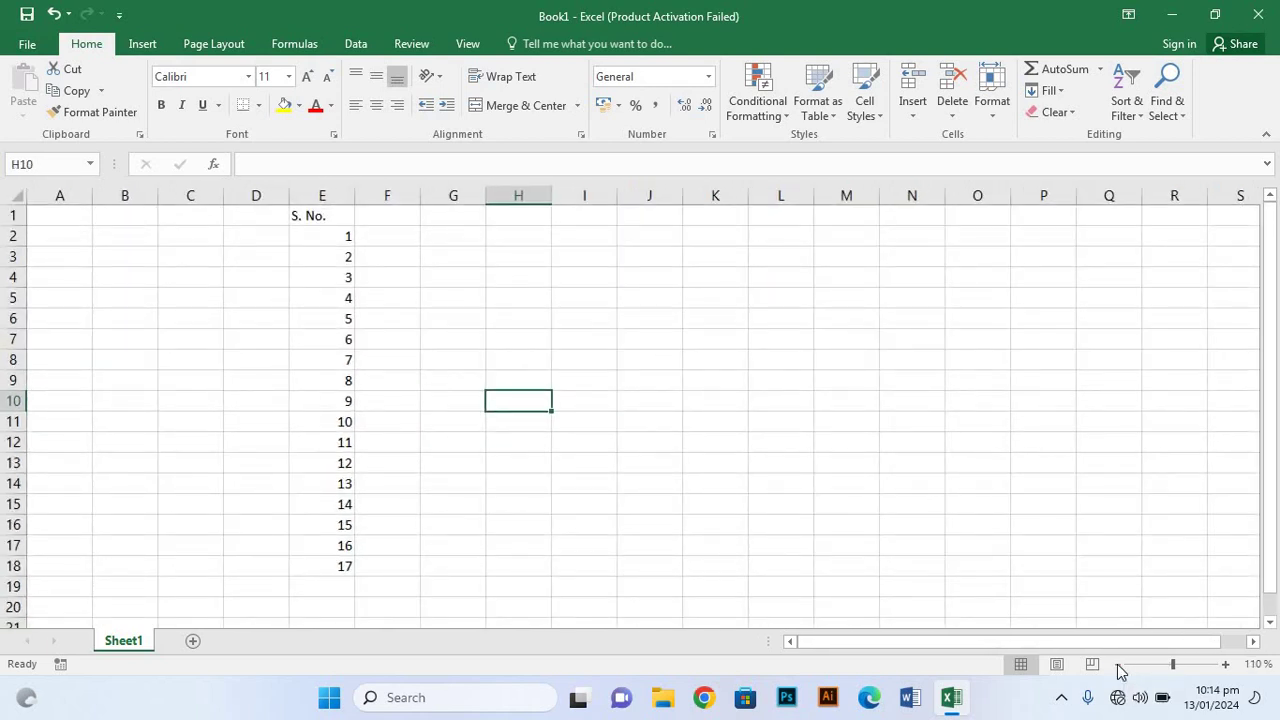
left_click(1119, 666)
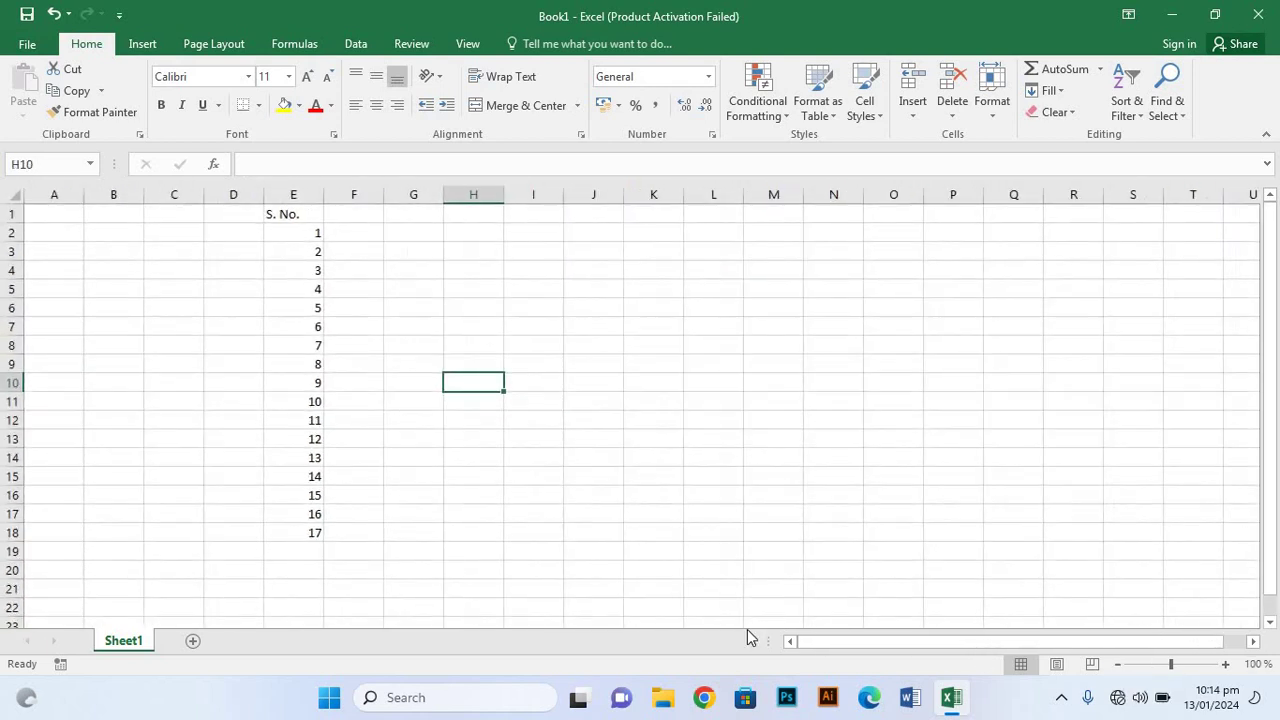
left_click(310, 555)
type("1")
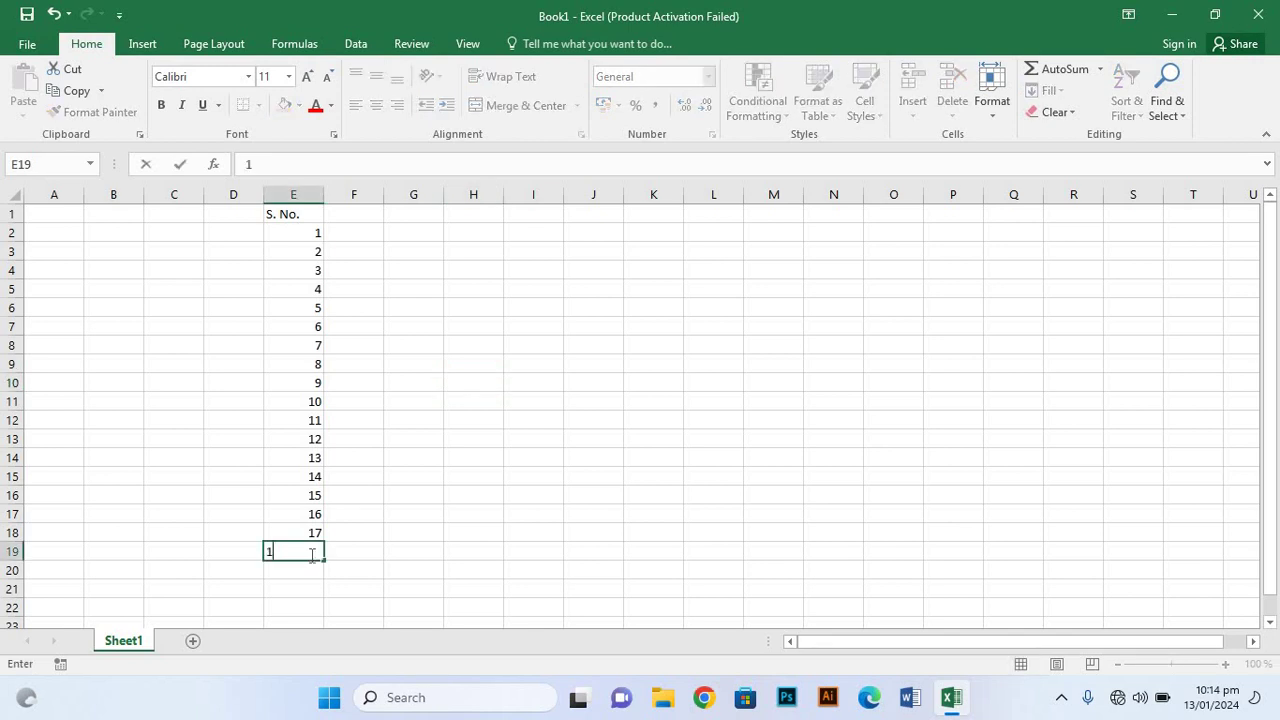
type("8")
key("Return")
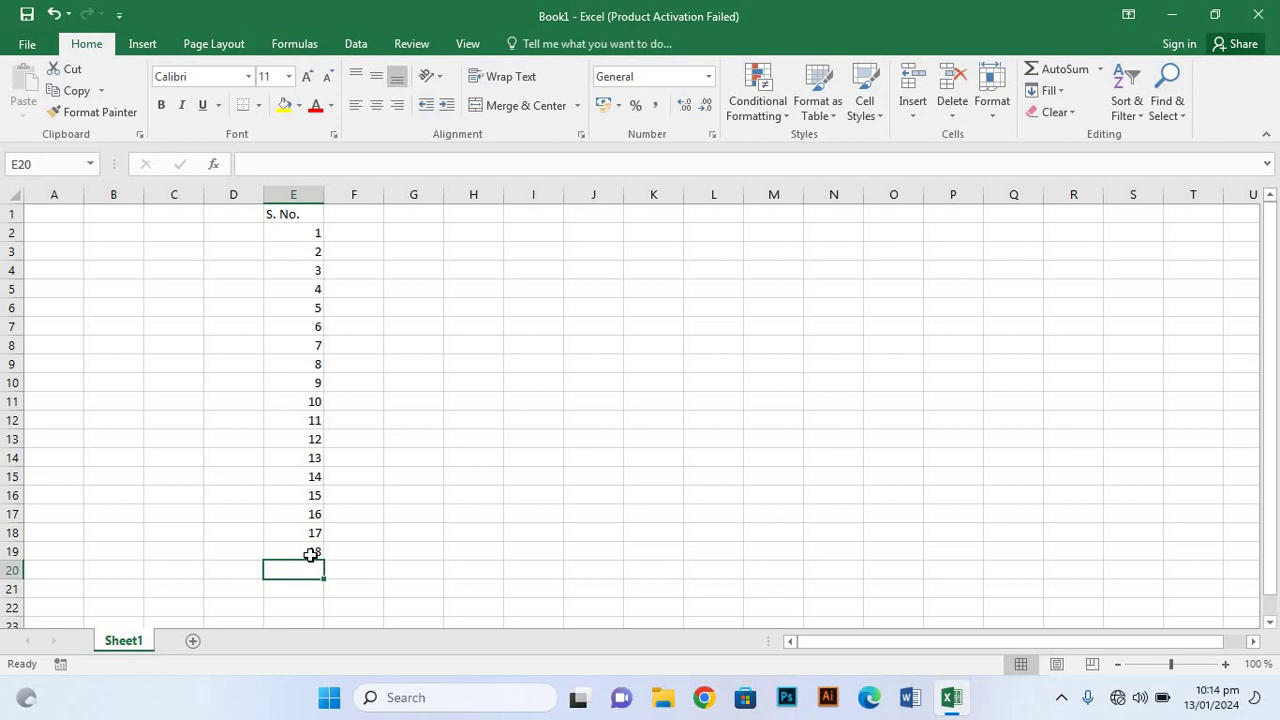
type("19")
key("Return")
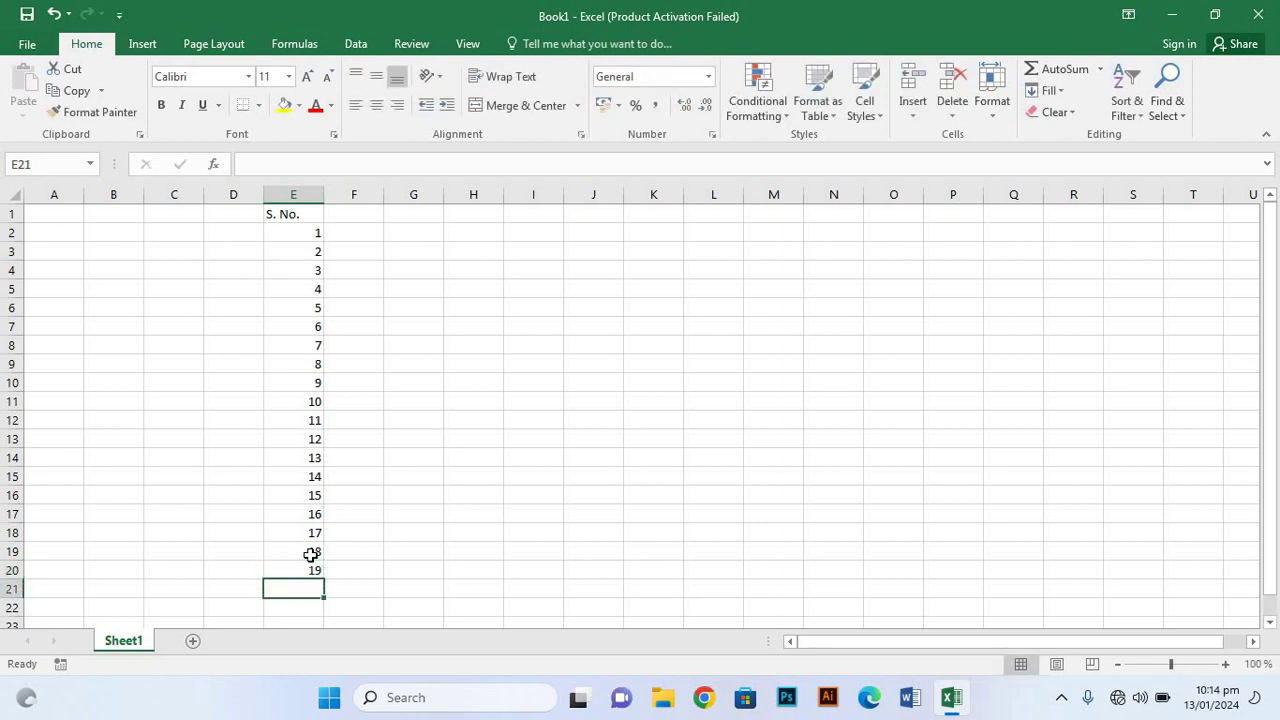
Step: Enter 20 in E21, then center-align the header and numbers in E1:E21
type("20")
key("Return")
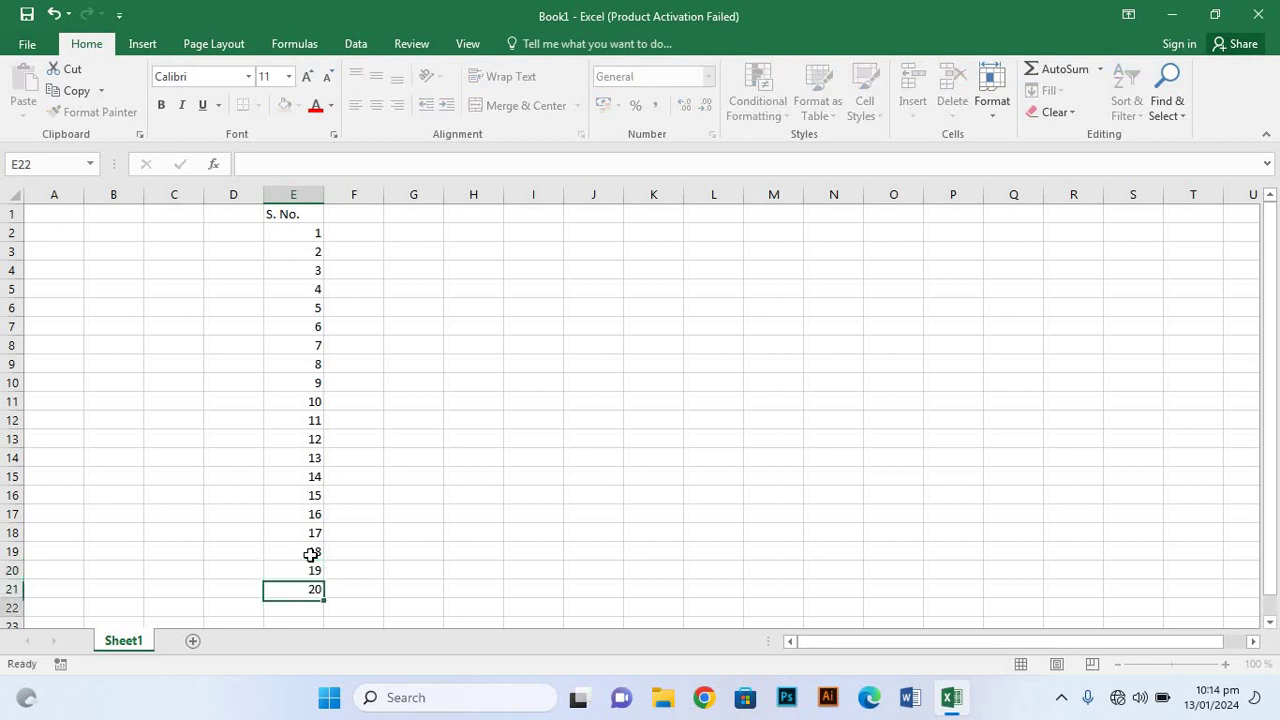
left_click(296, 215)
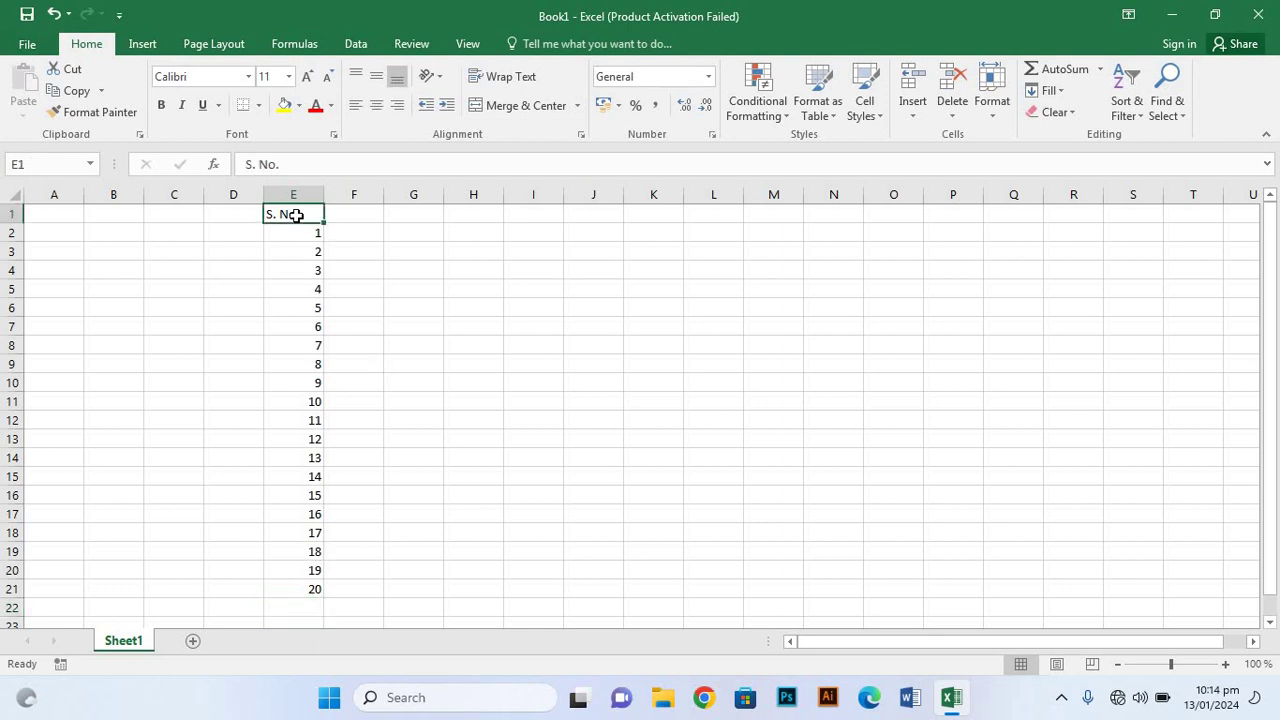
key("ctrl+shift+Down")
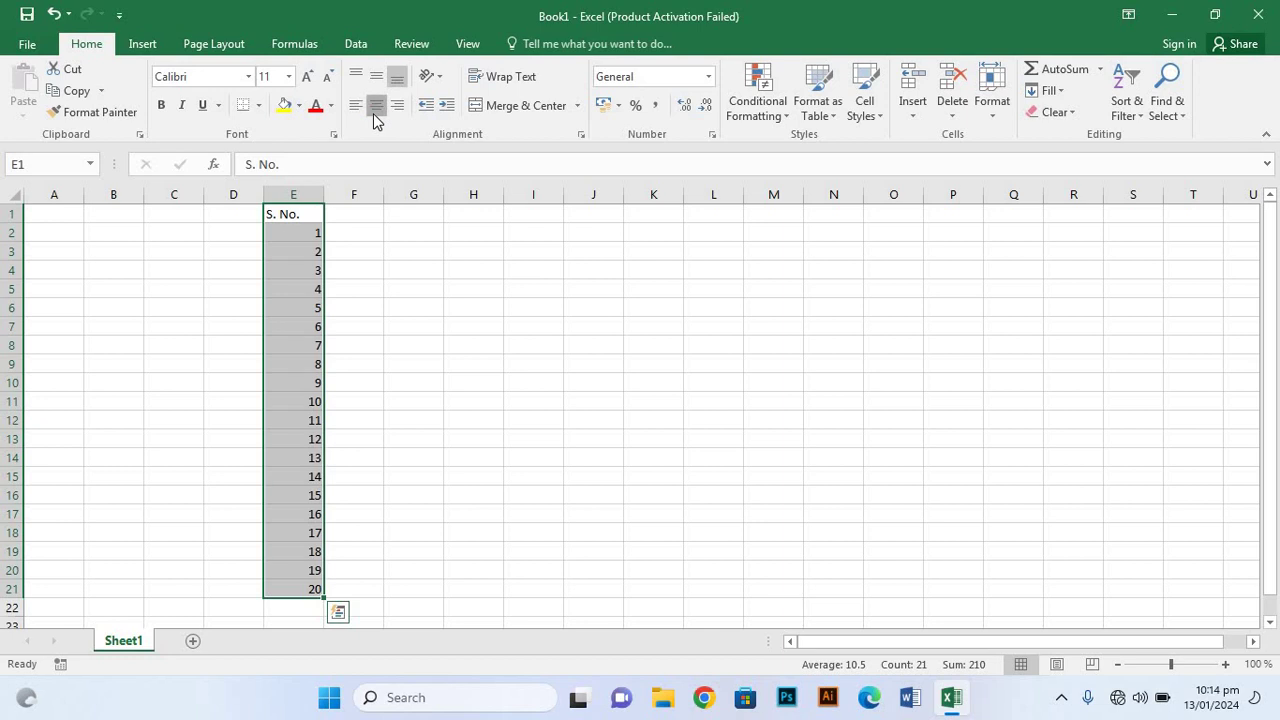
left_click(375, 110)
left_click(353, 219)
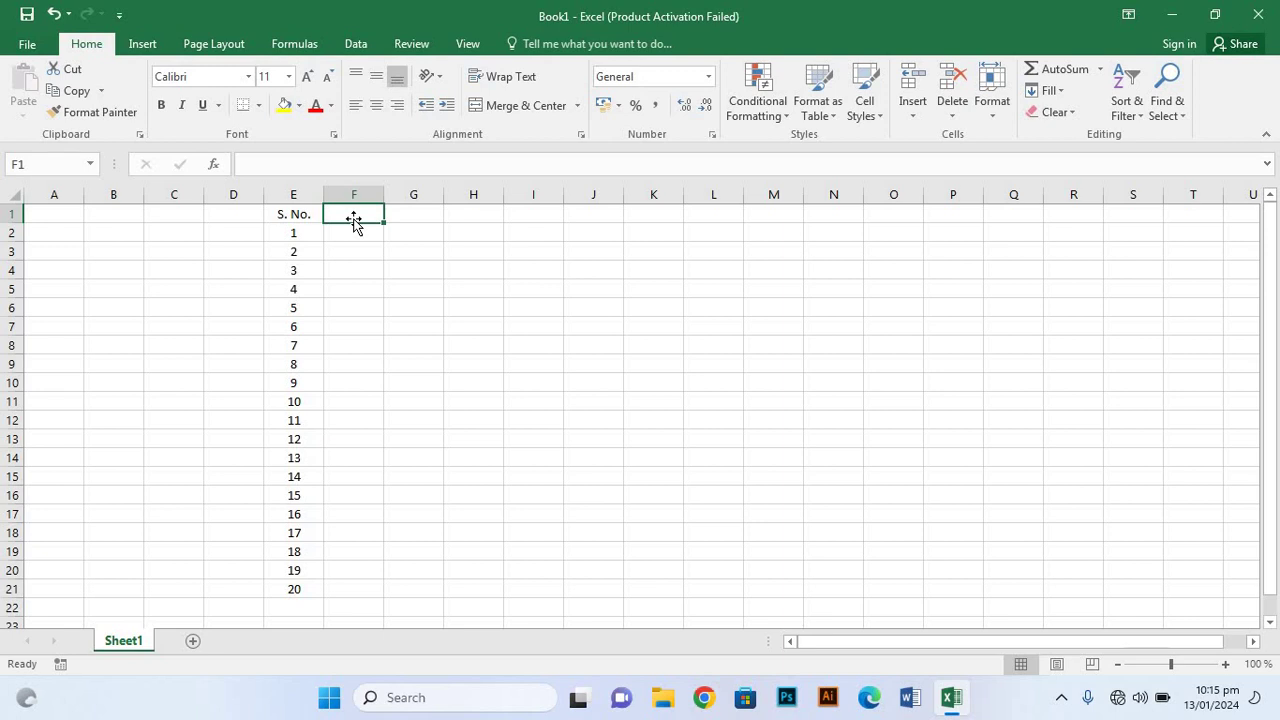
Step: Type the heading 'Roman' into cell F1
type("R")
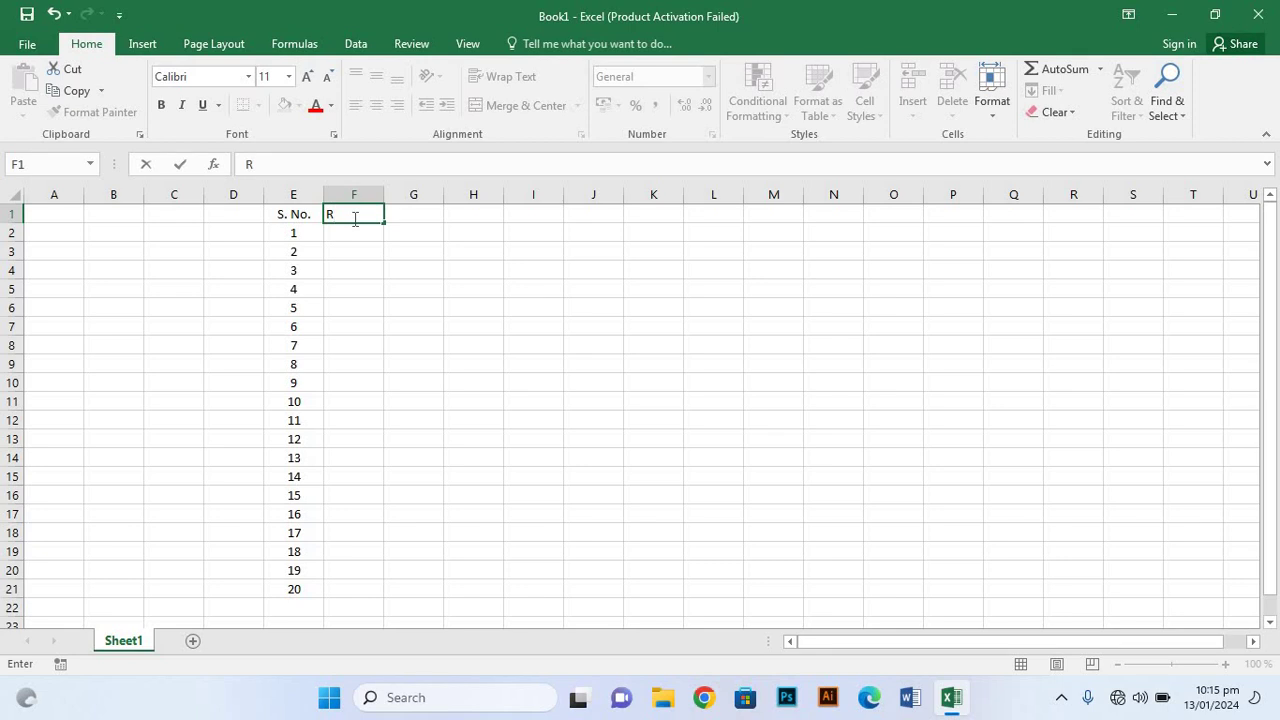
type("oman")
left_click(362, 235)
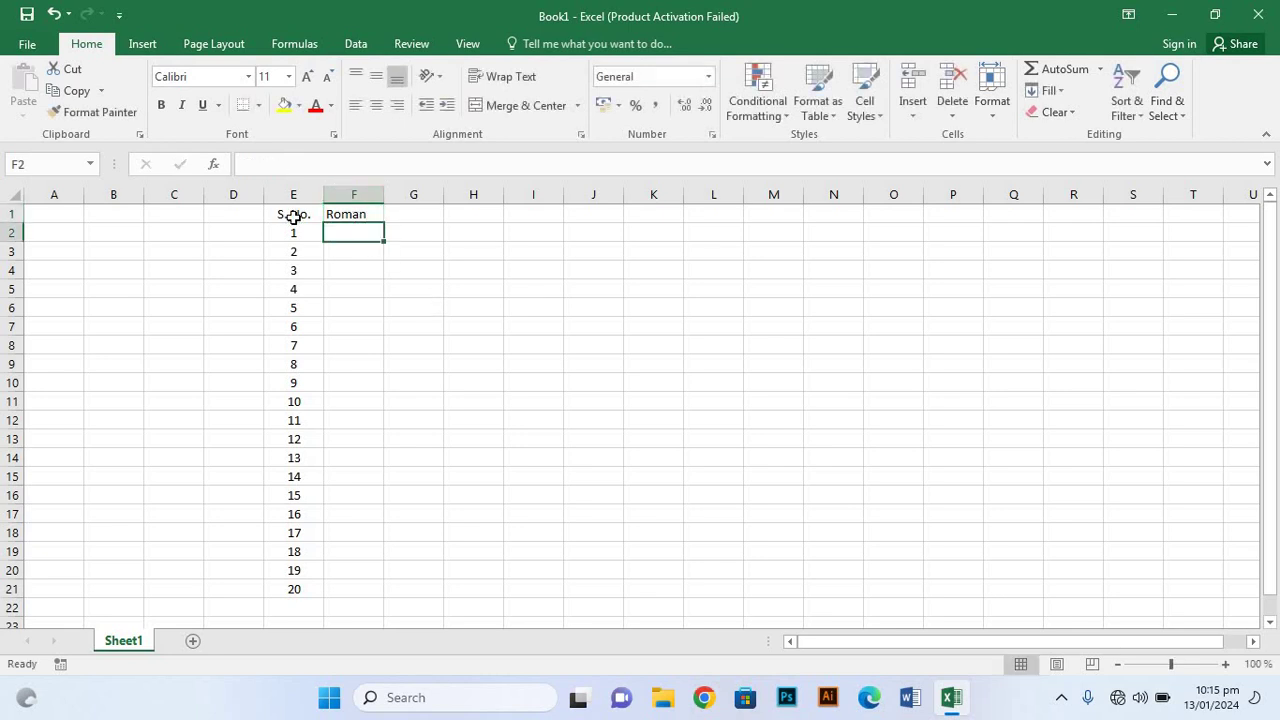
Step: Fill the S. No. header in E1 with pink chosen from More Colors
left_click(292, 213)
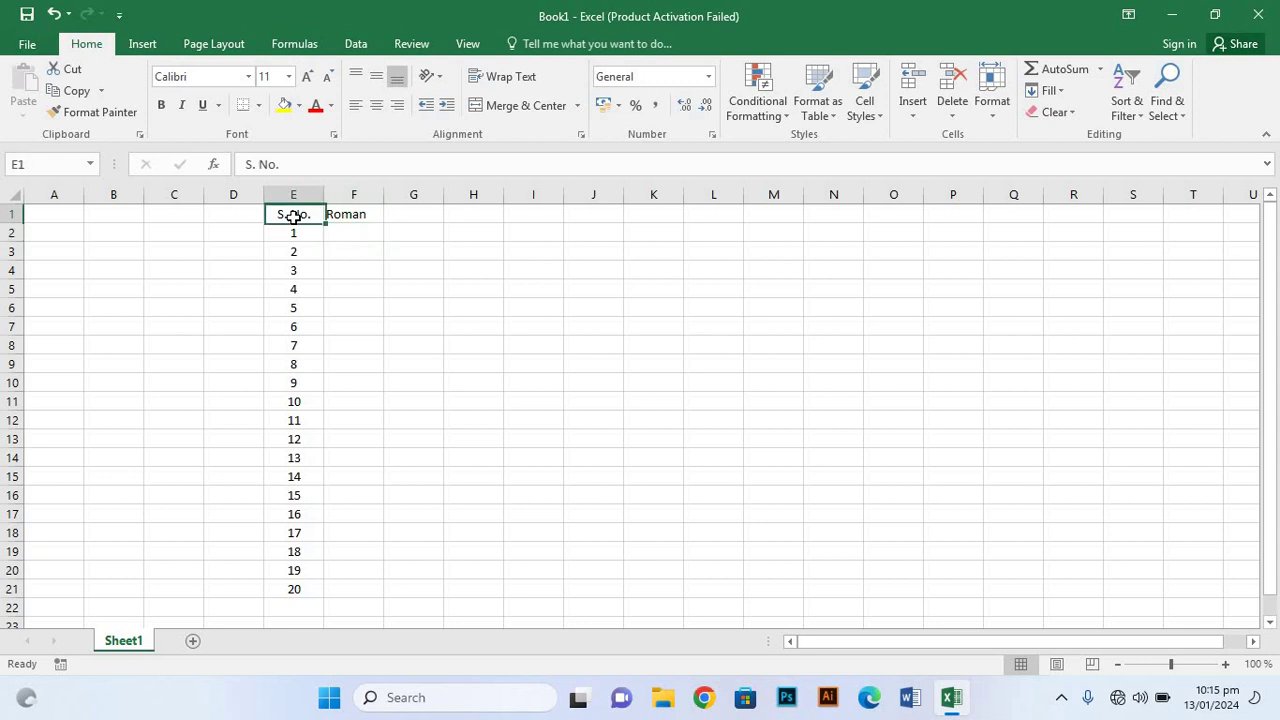
left_click(298, 106)
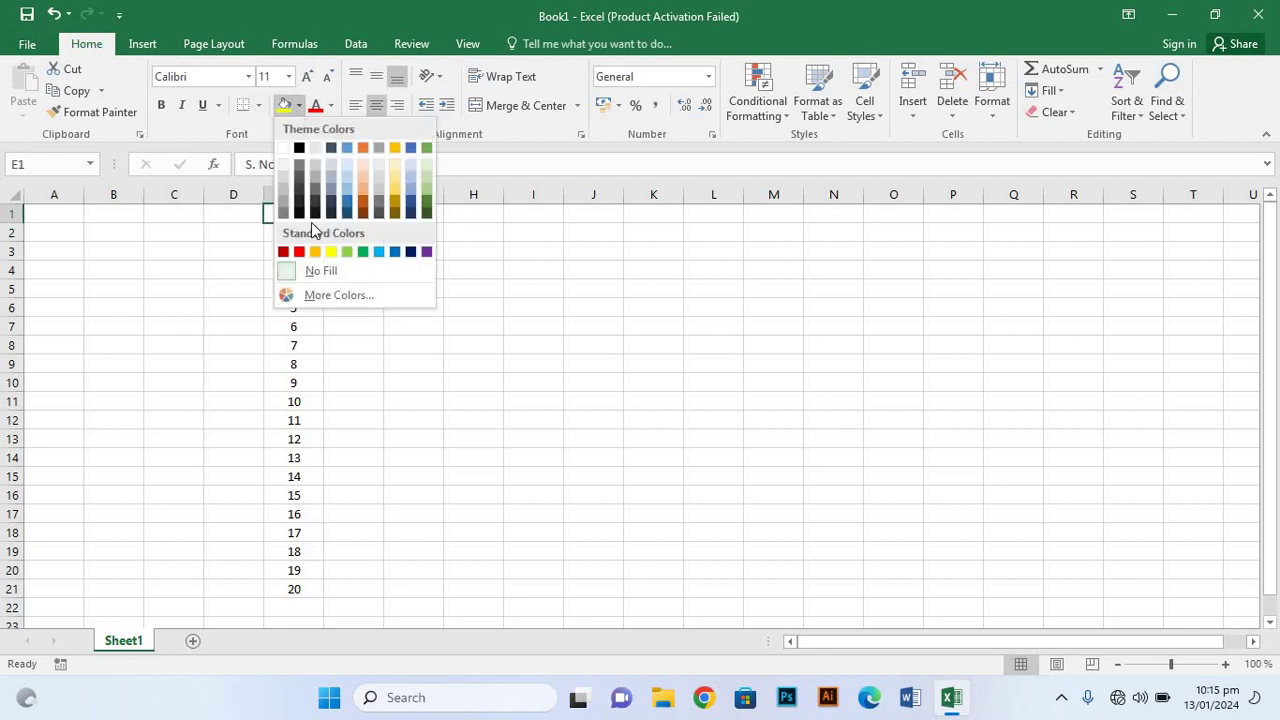
left_click(330, 295)
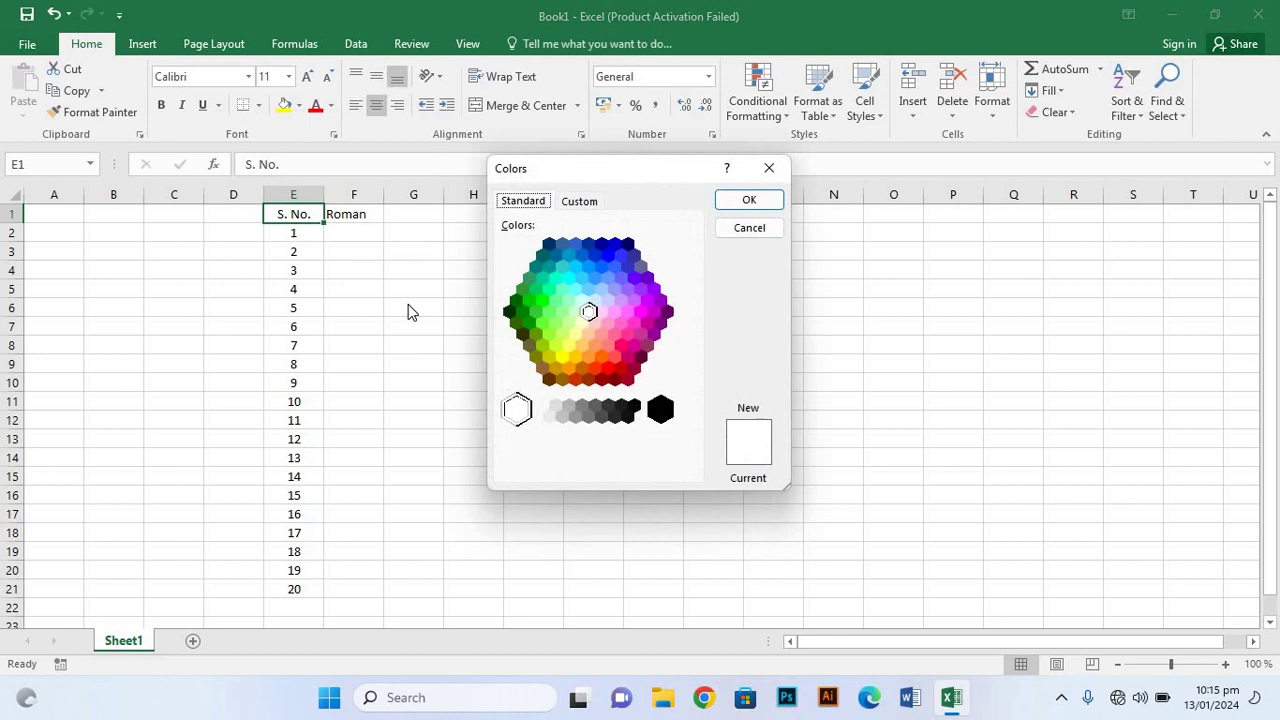
left_click(535, 312)
left_click(542, 277)
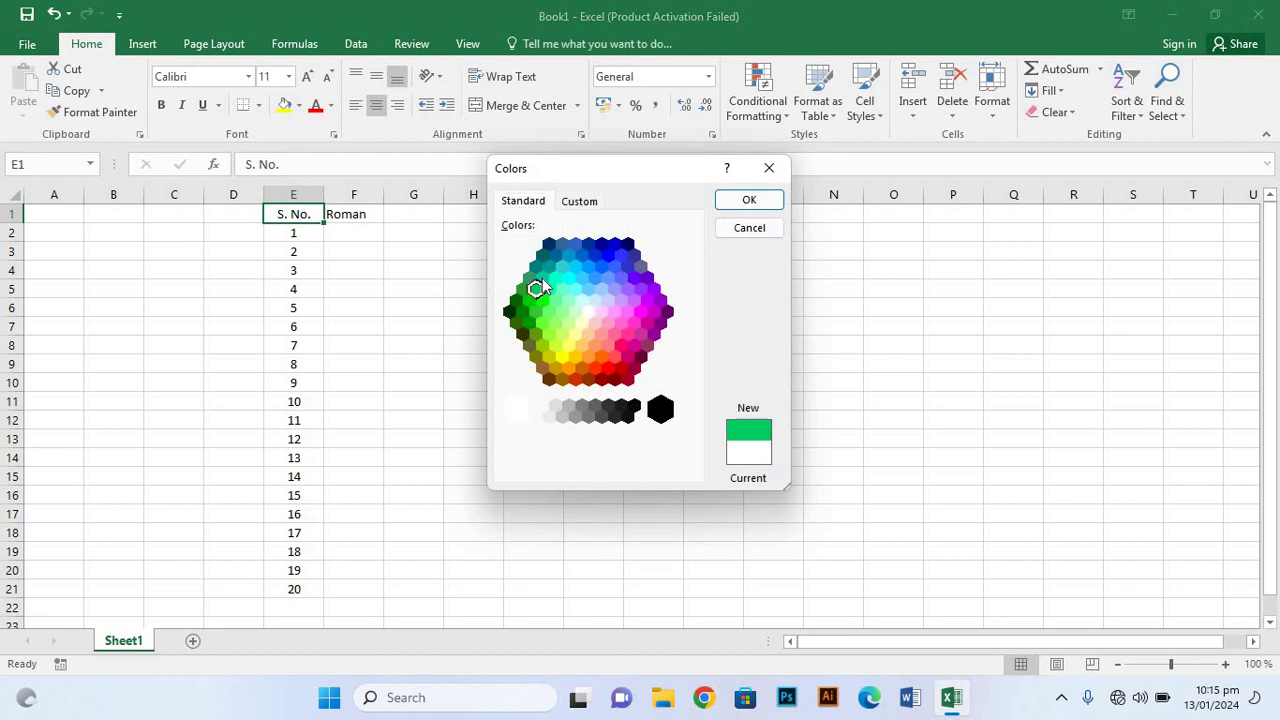
left_click(541, 255)
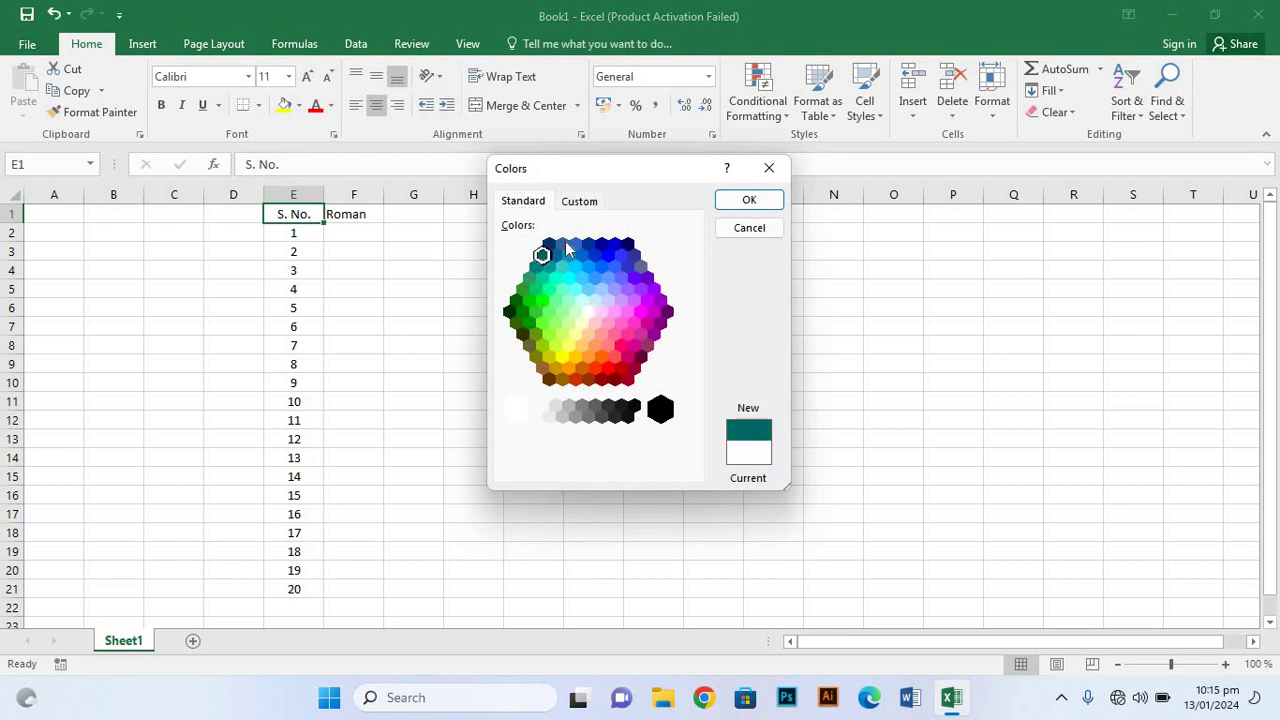
left_click(561, 244)
left_click(590, 245)
left_click(614, 245)
left_click(632, 256)
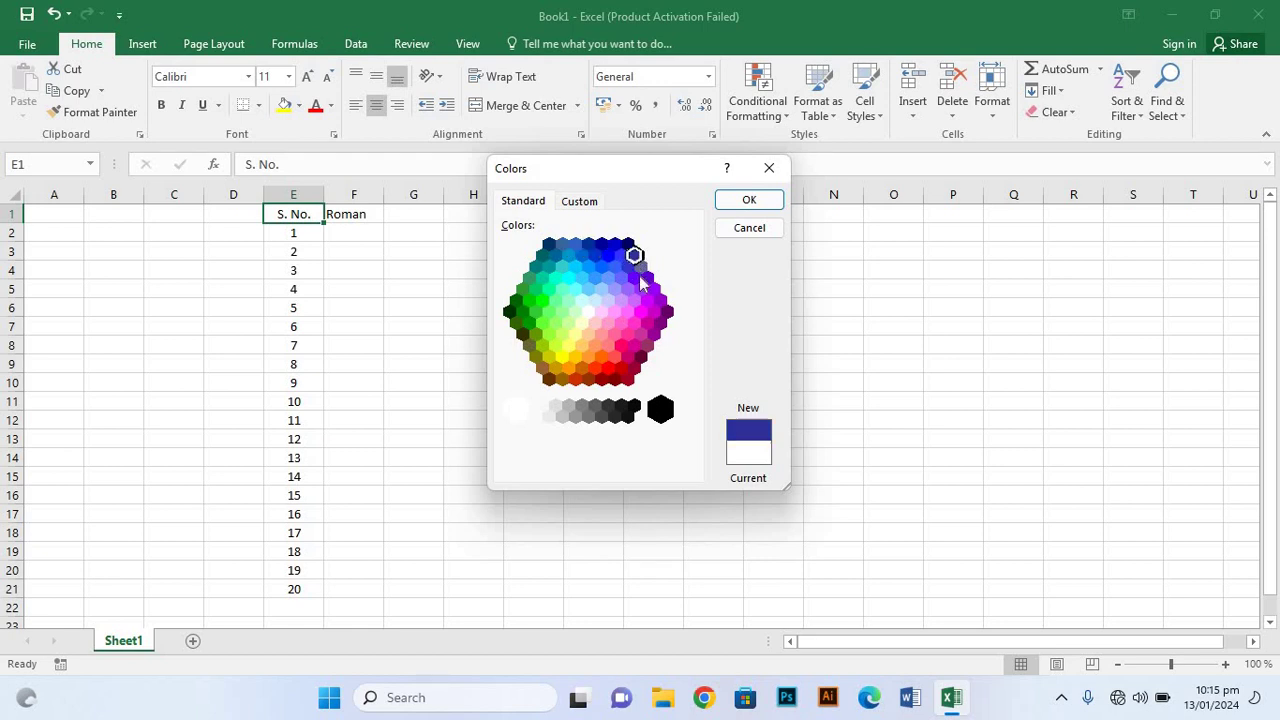
left_click(640, 289)
left_click(665, 322)
left_click(634, 323)
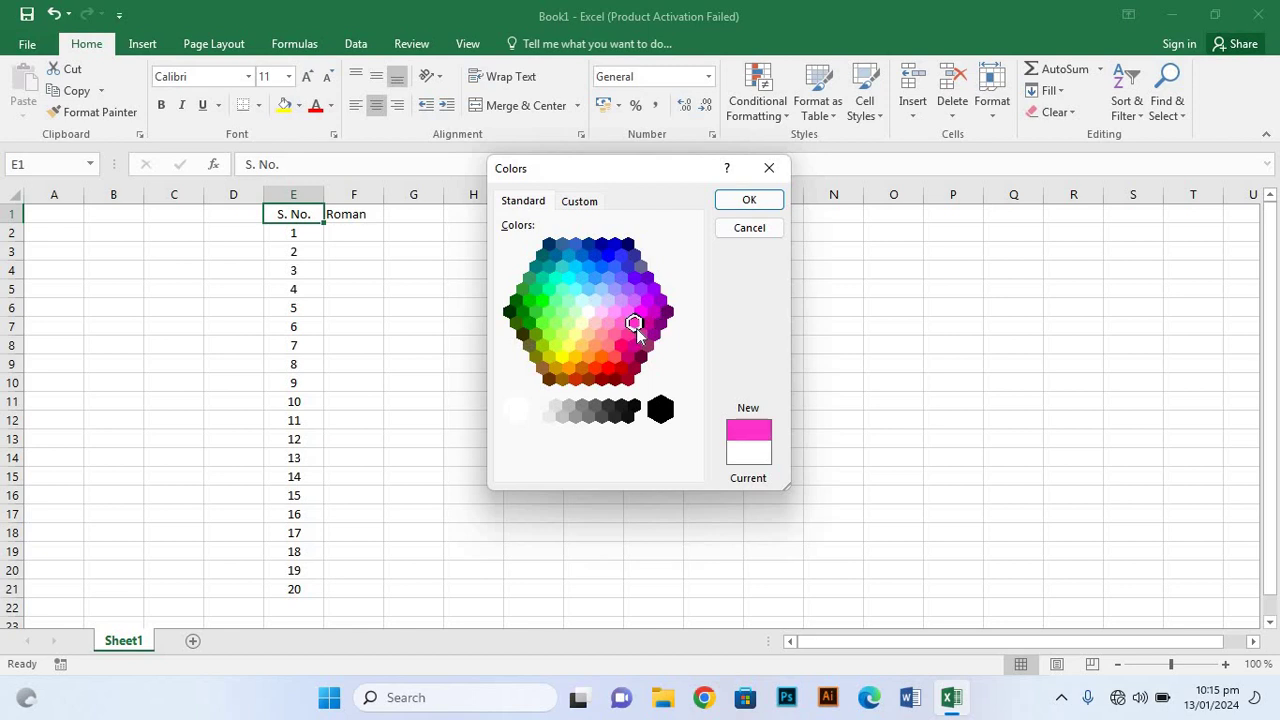
left_click(745, 199)
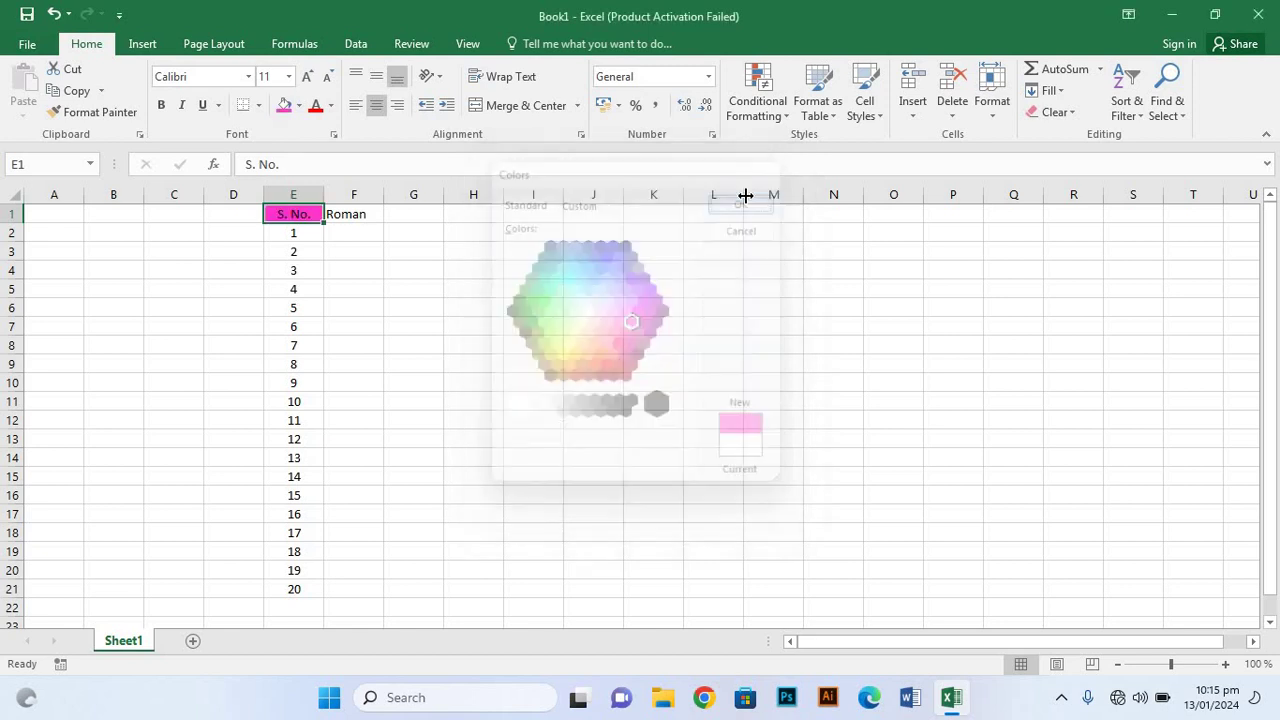
Step: Apply the same pink fill to the Roman header in F1
left_click(357, 215)
left_click(285, 106)
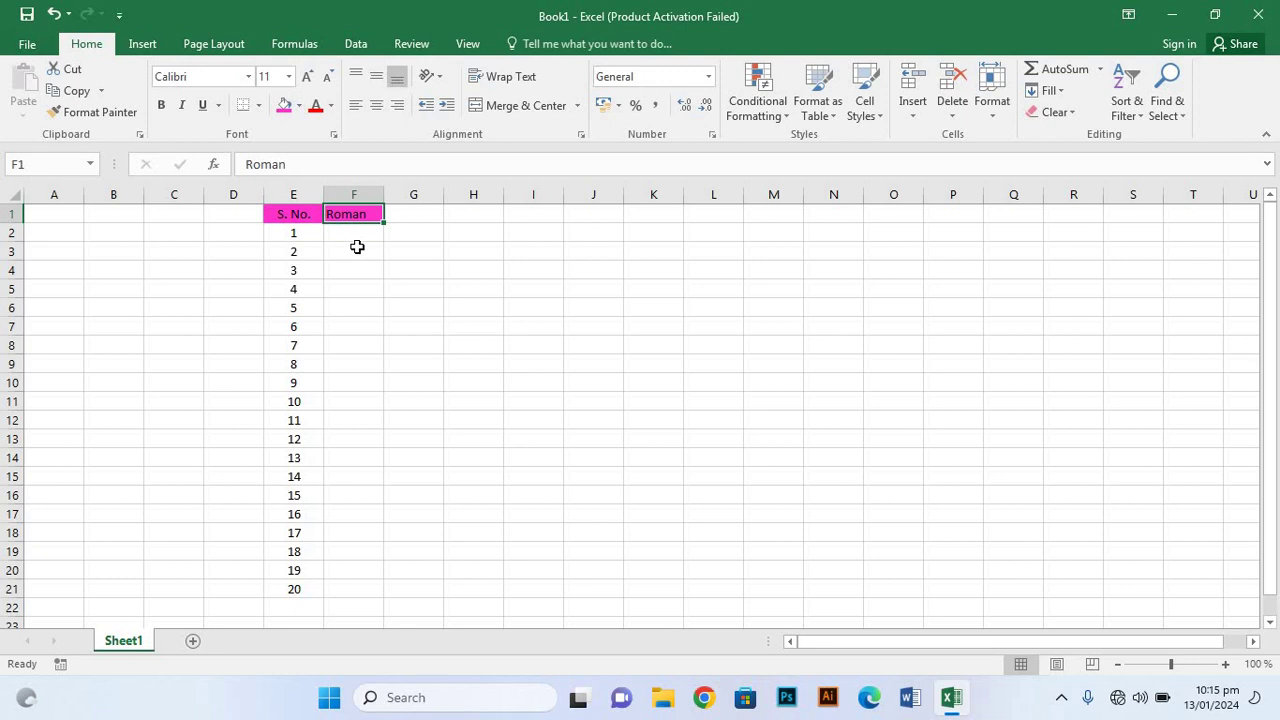
left_click(352, 236)
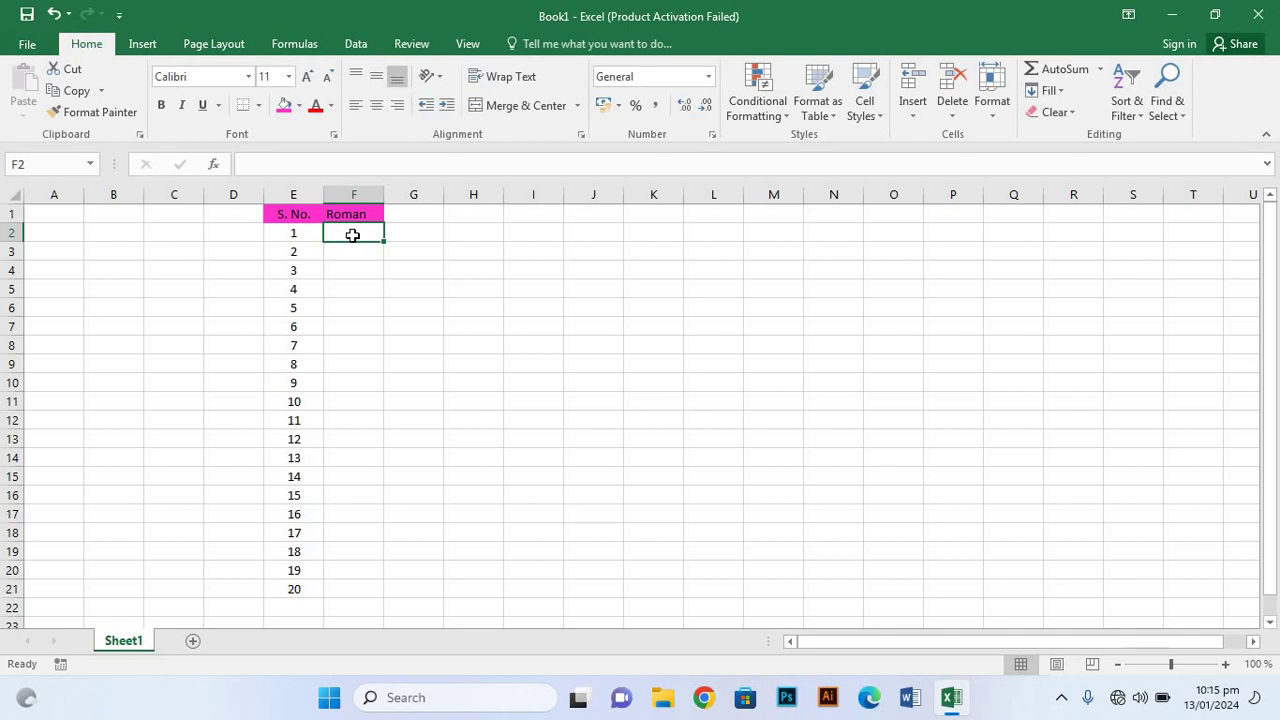
Step: Enter the formula =ROMAN(E2) in F2 so it displays I
type("=")
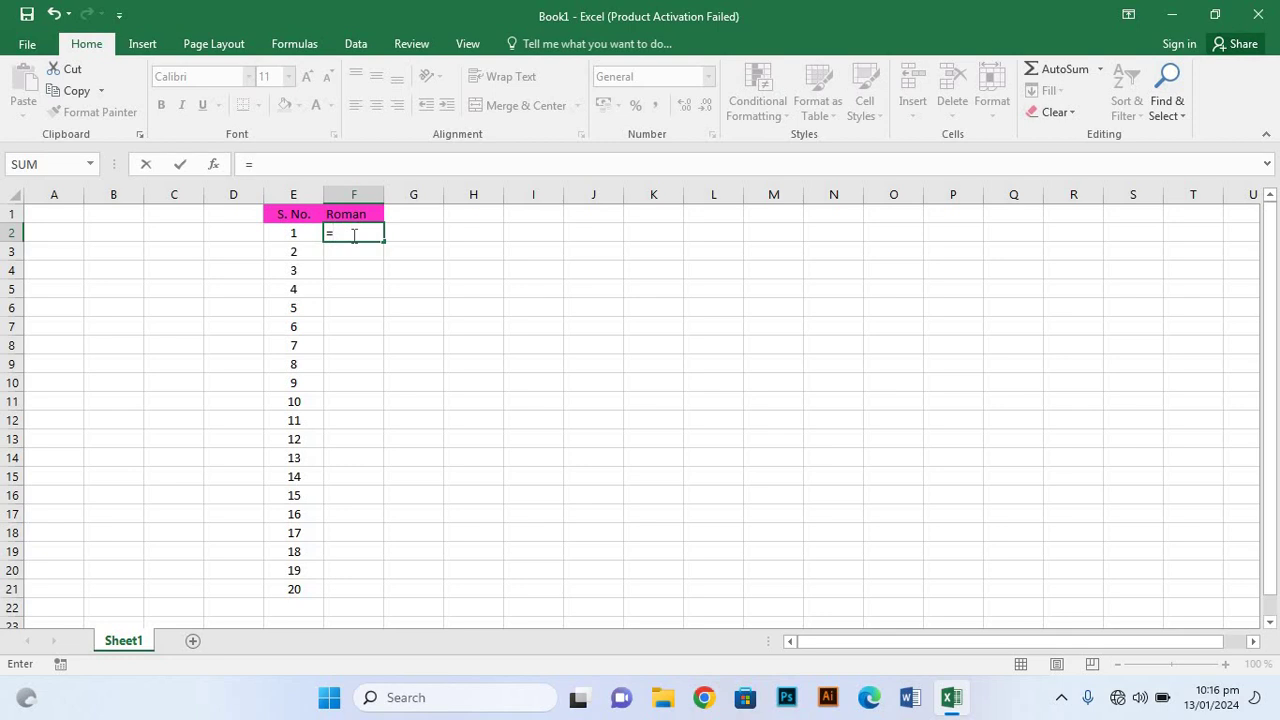
type("Ro")
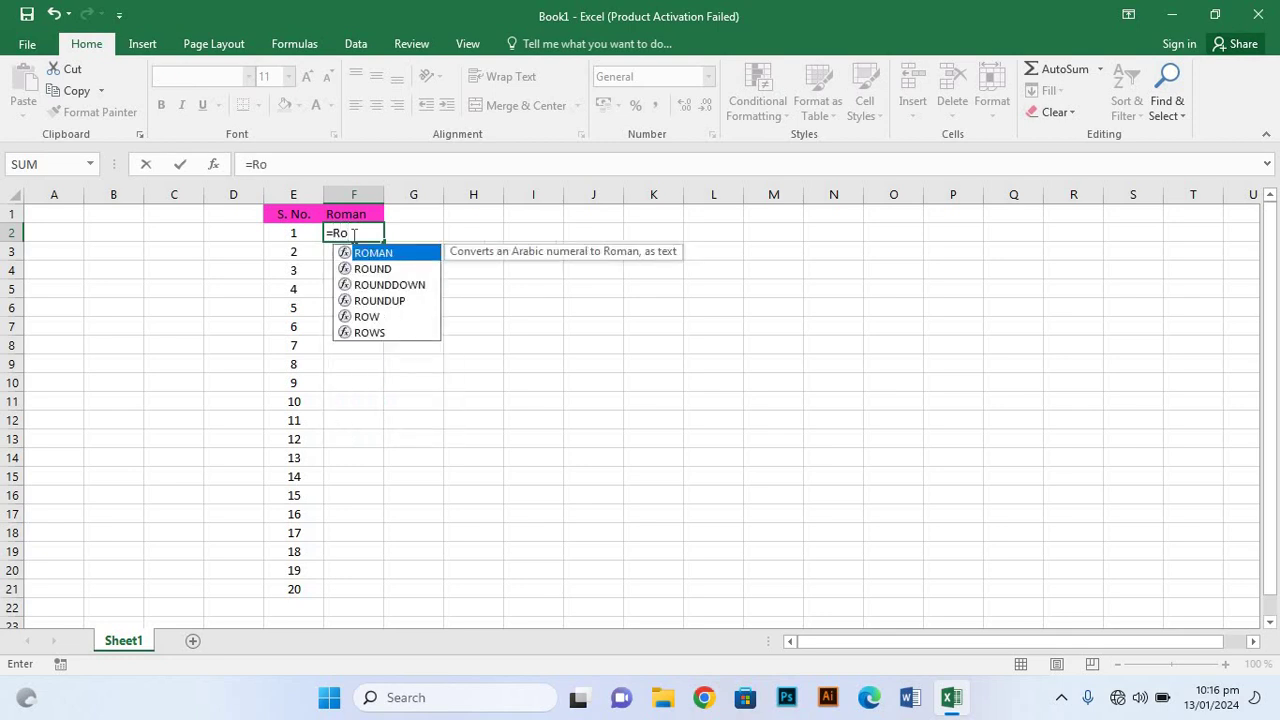
type("m")
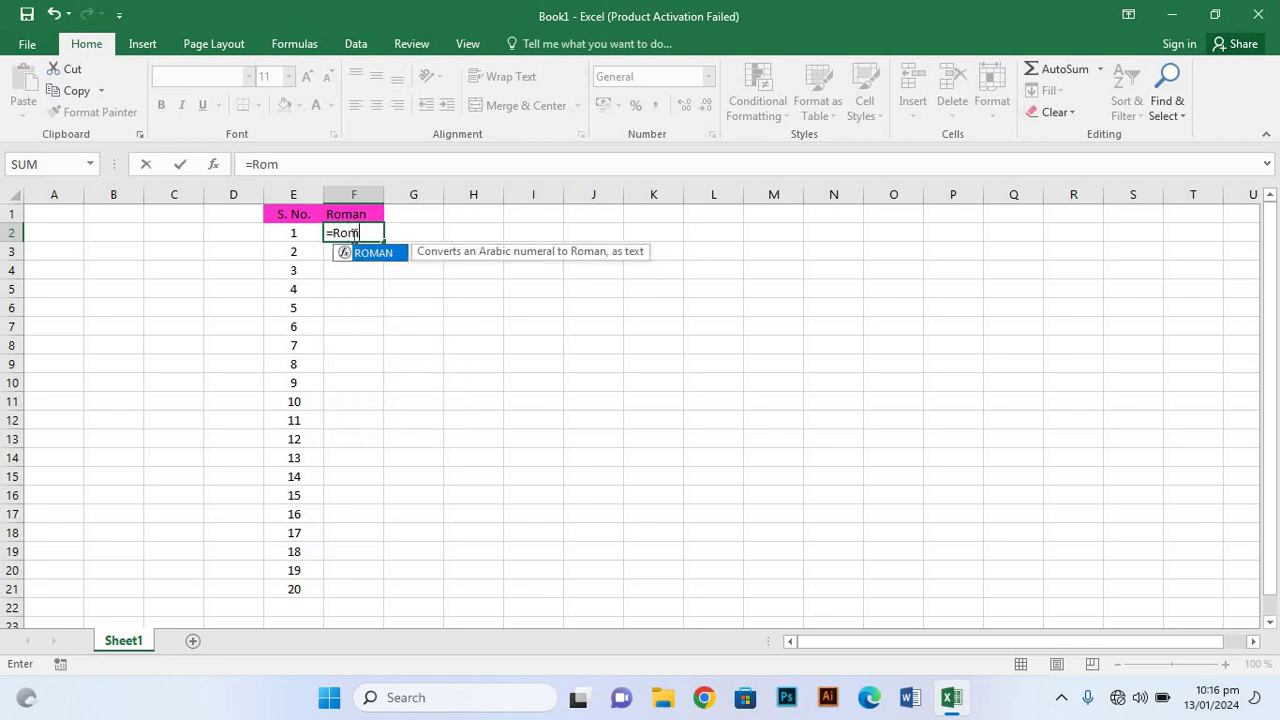
left_click(353, 236)
type("a")
type("n(")
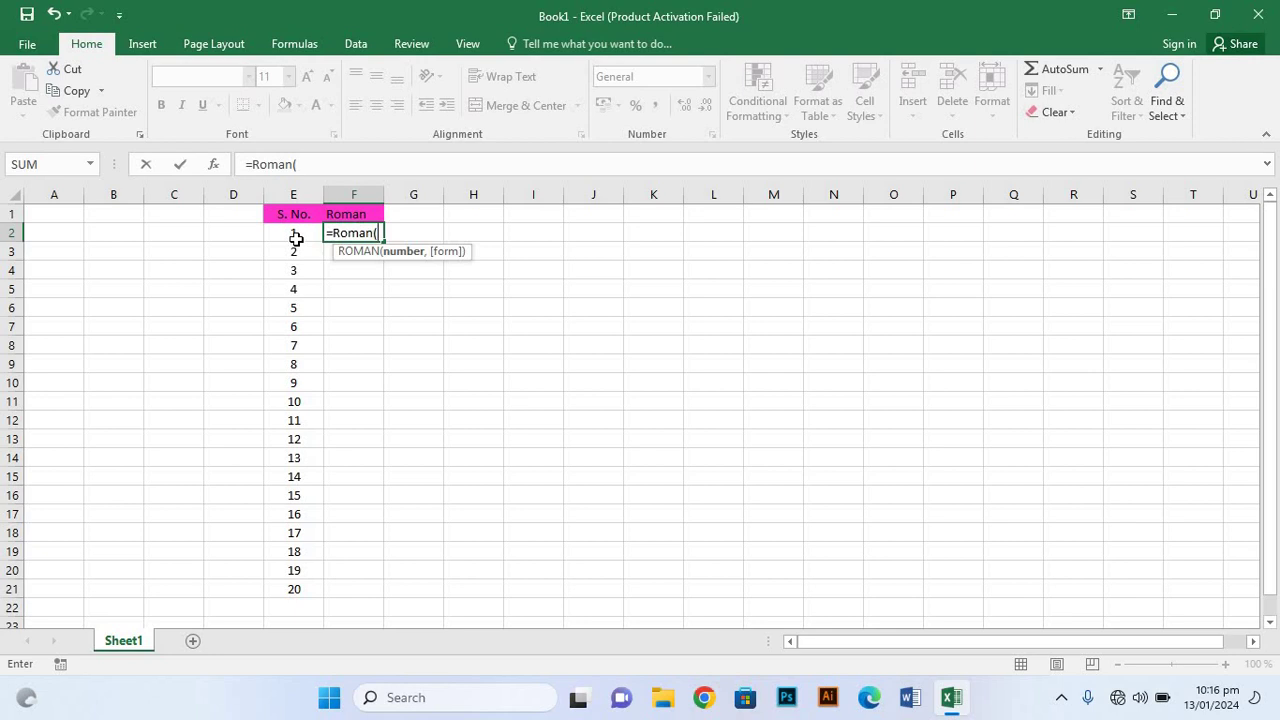
left_click(295, 236)
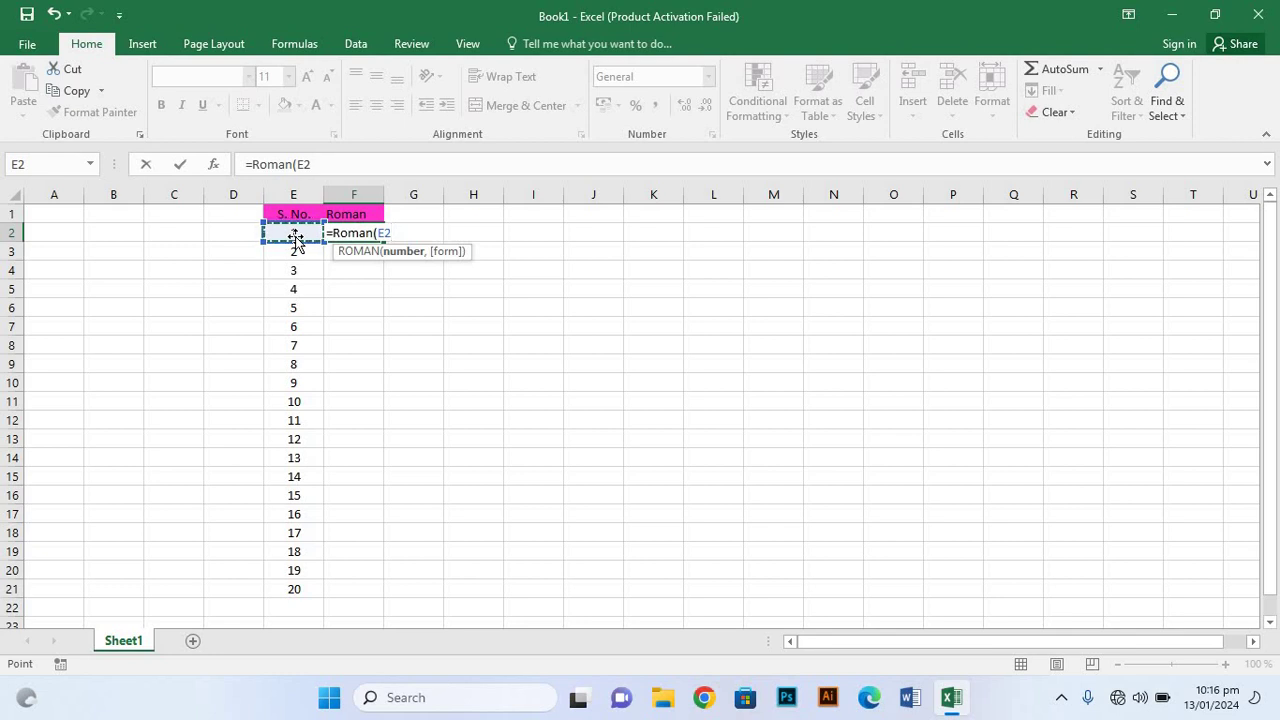
type(")")
key("Return")
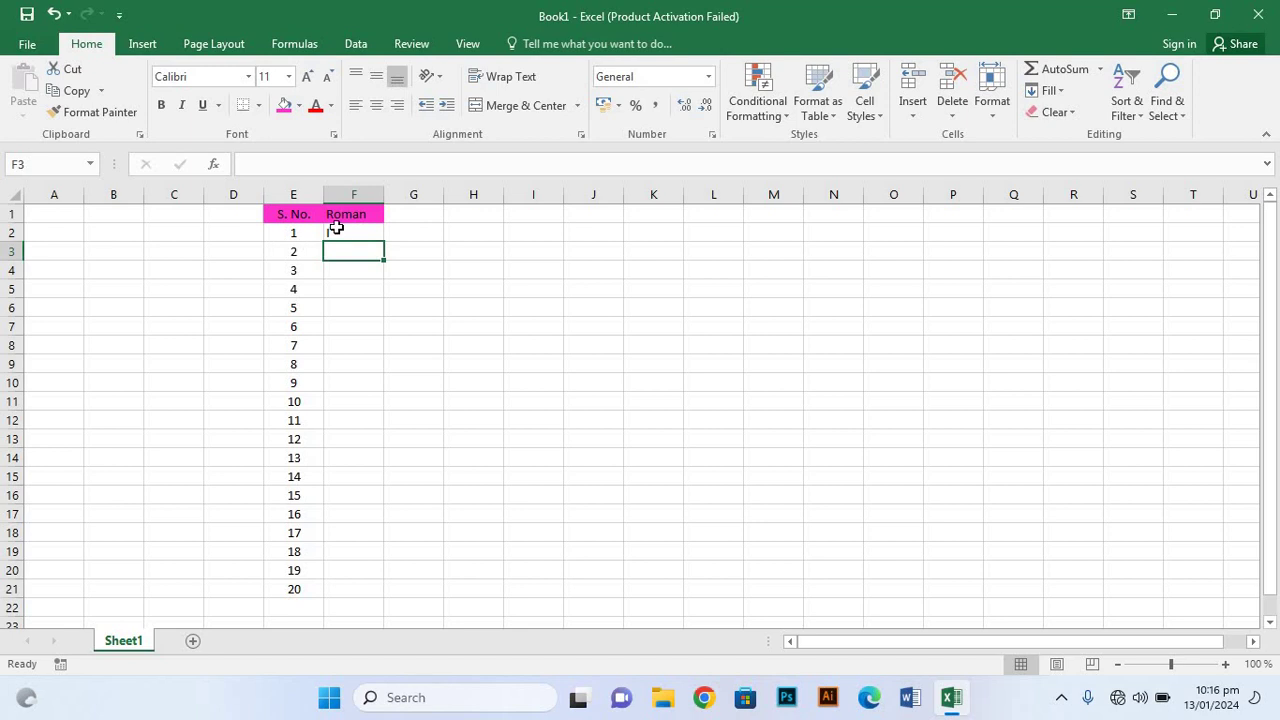
left_click(342, 232)
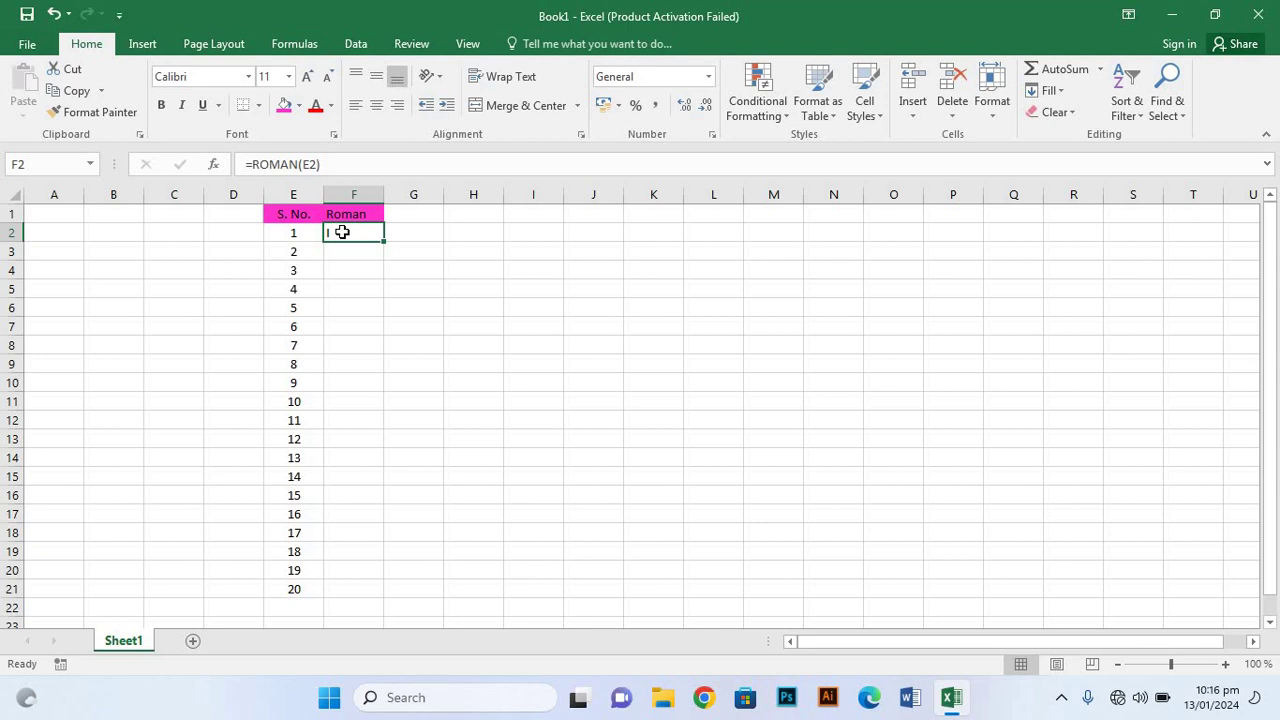
key("ctrl+d")
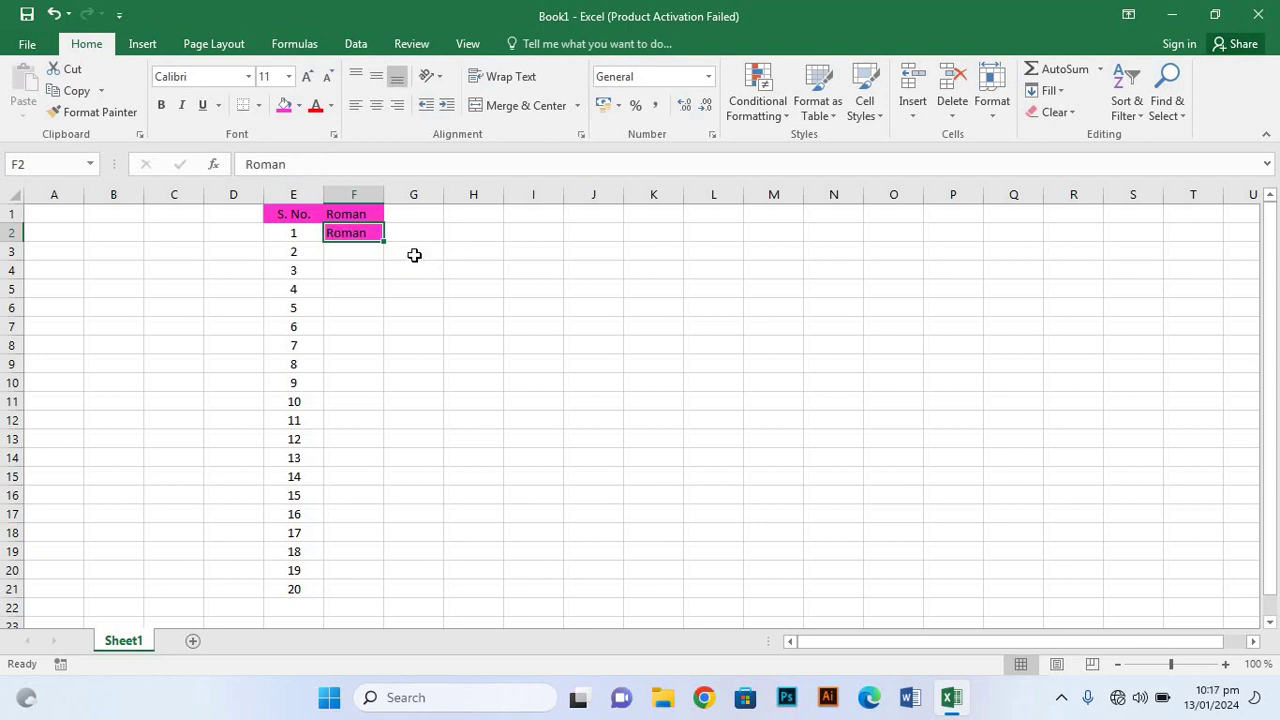
key("ctrl+z")
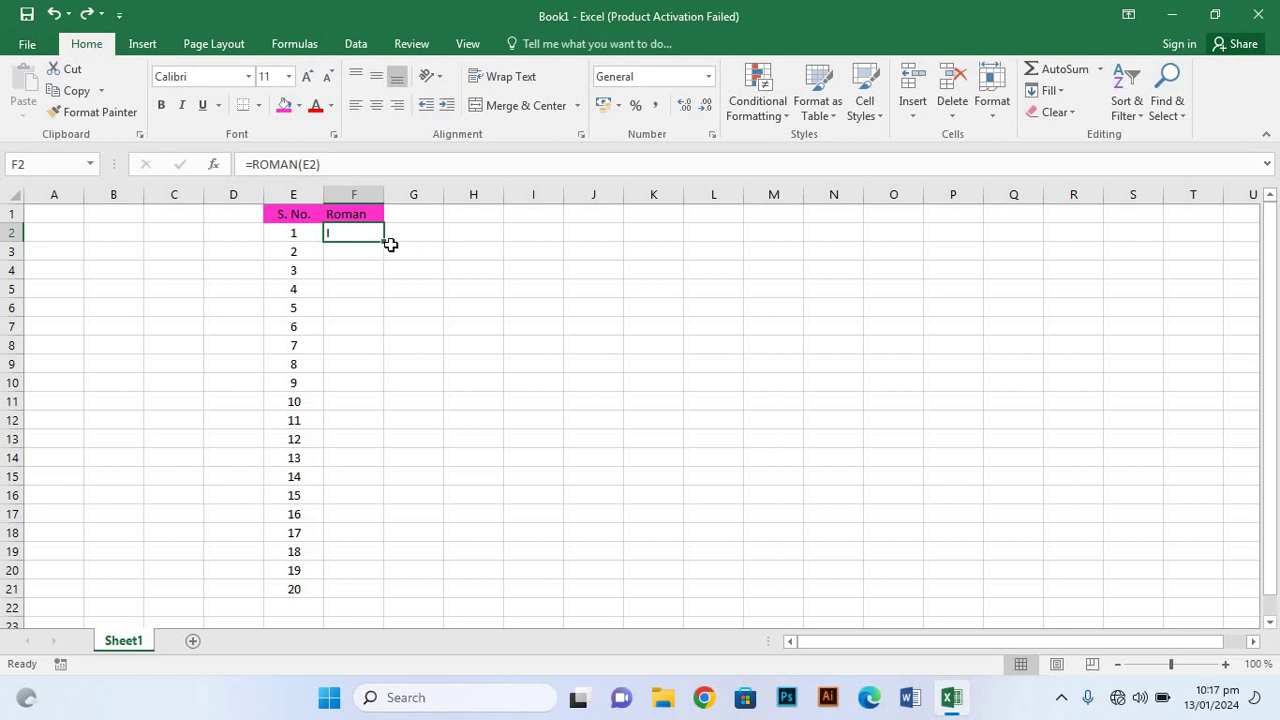
Step: Fill the ROMAN formula down F2:F21 and center the numerals I–XX
left_click_drag(384, 243, 369, 548)
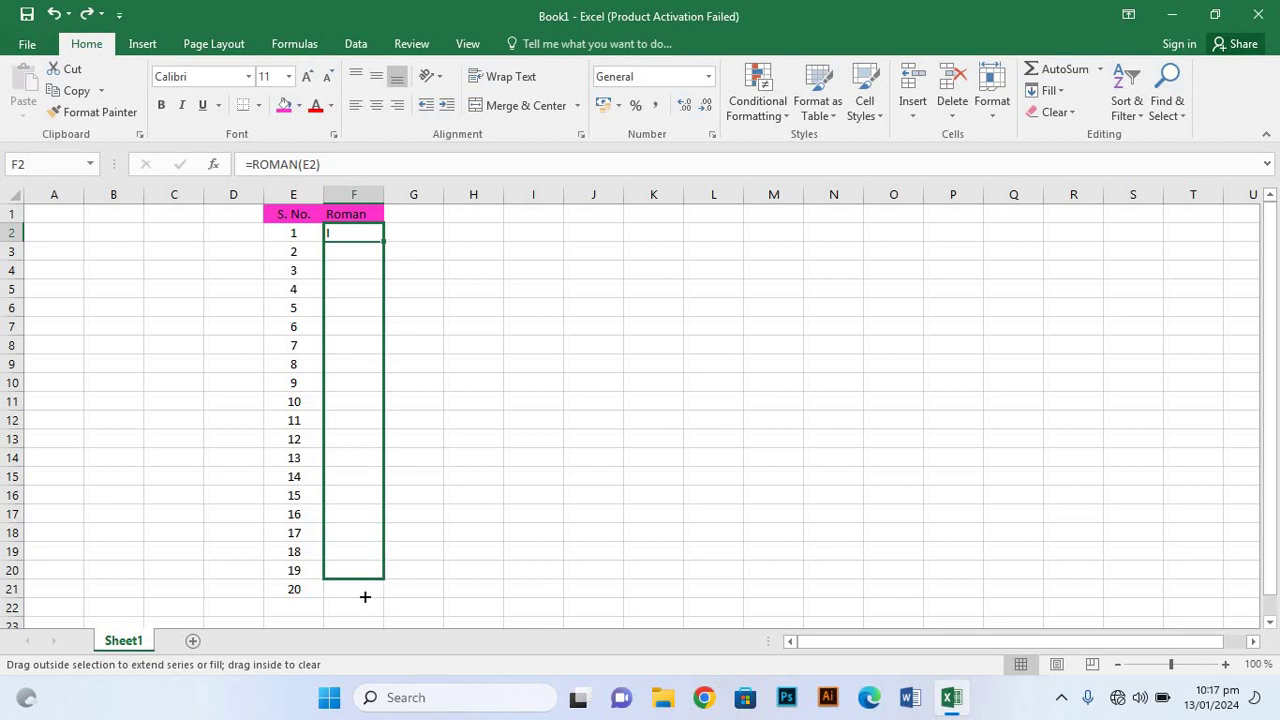
left_click_drag(369, 548, 365, 597)
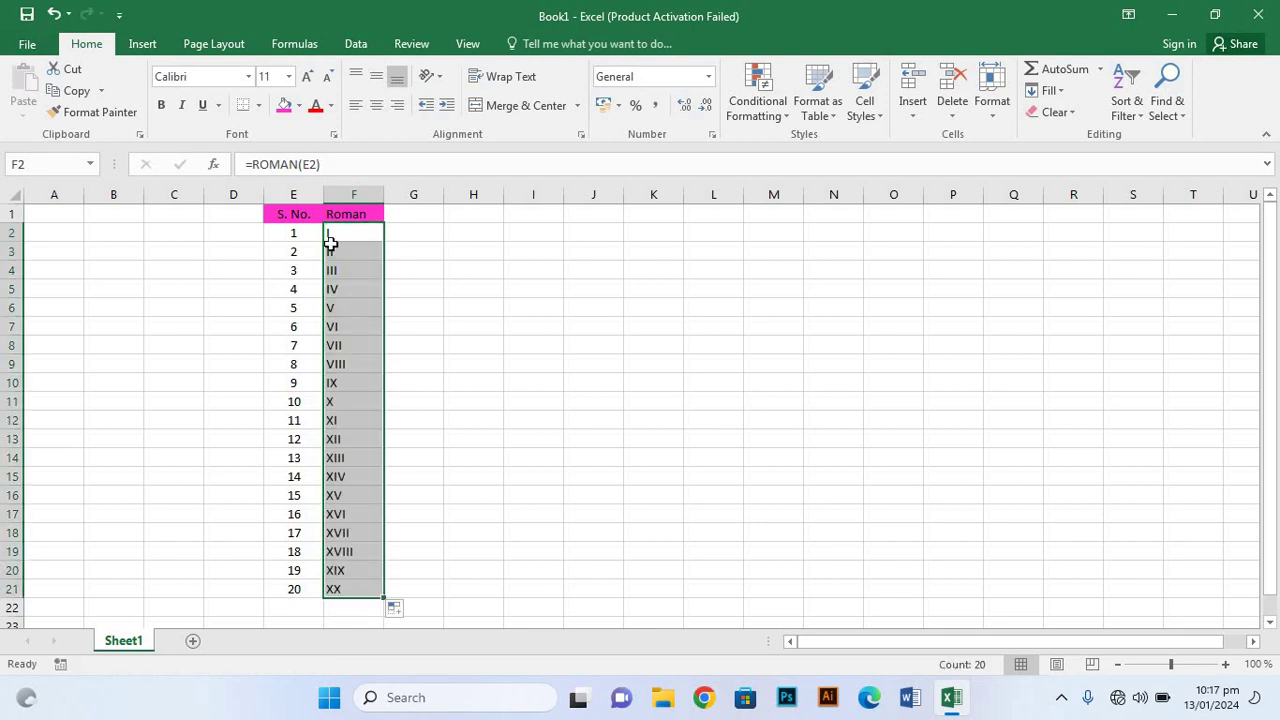
left_click(377, 106)
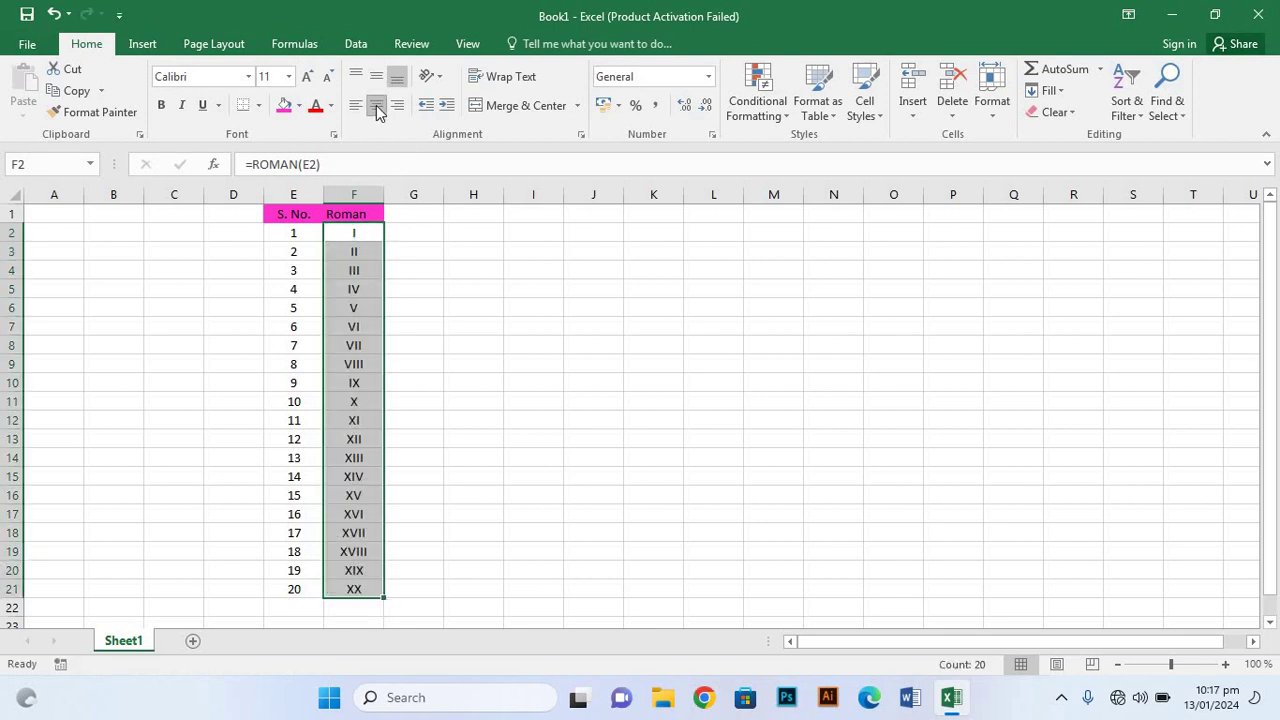
left_click(426, 267)
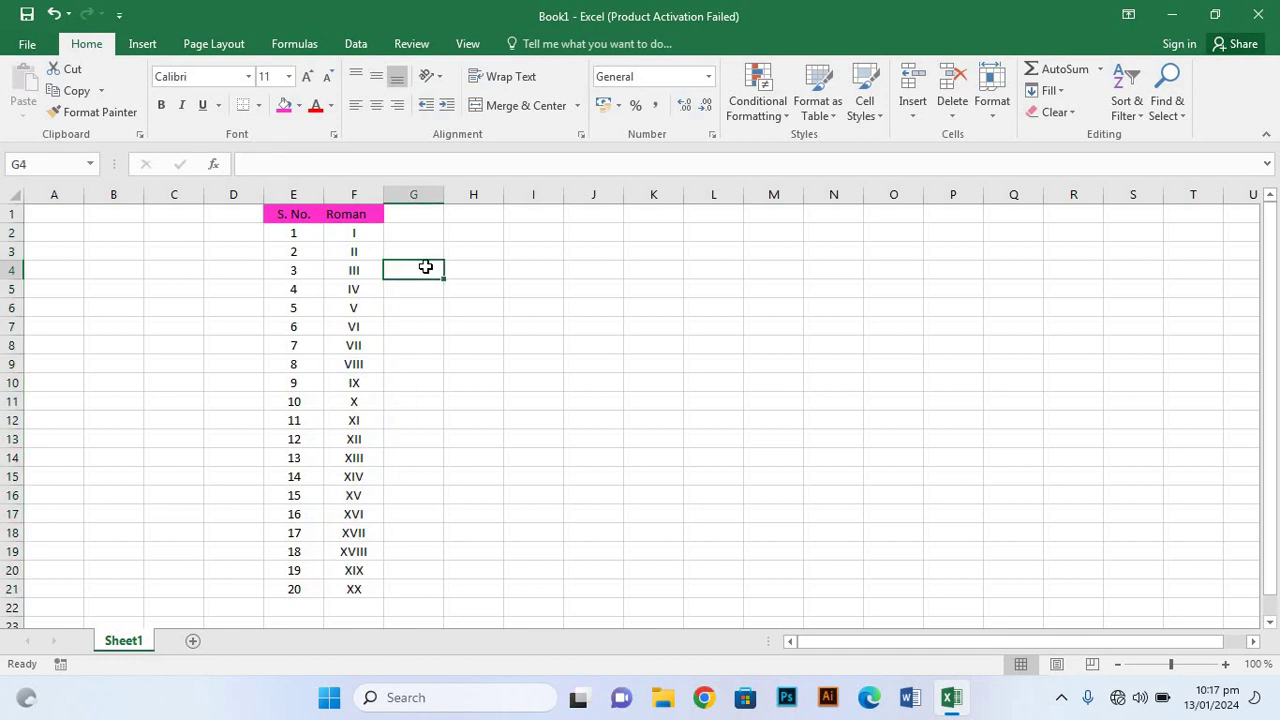